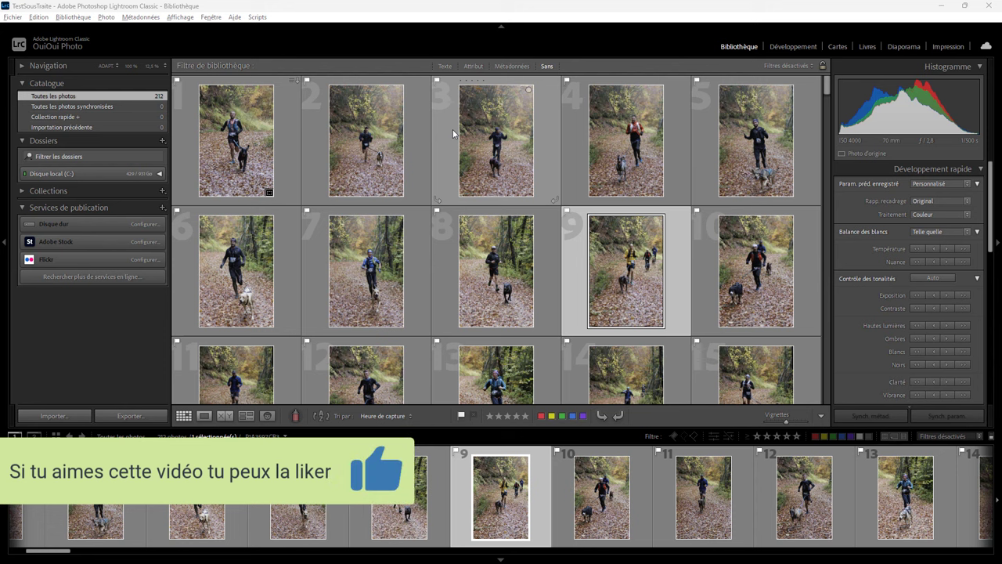
- View the orange-red-jacket runner photo alone, zooming to 100% on face and chest to check noise
{"action": "double_click", "coordinate": [593, 127]}
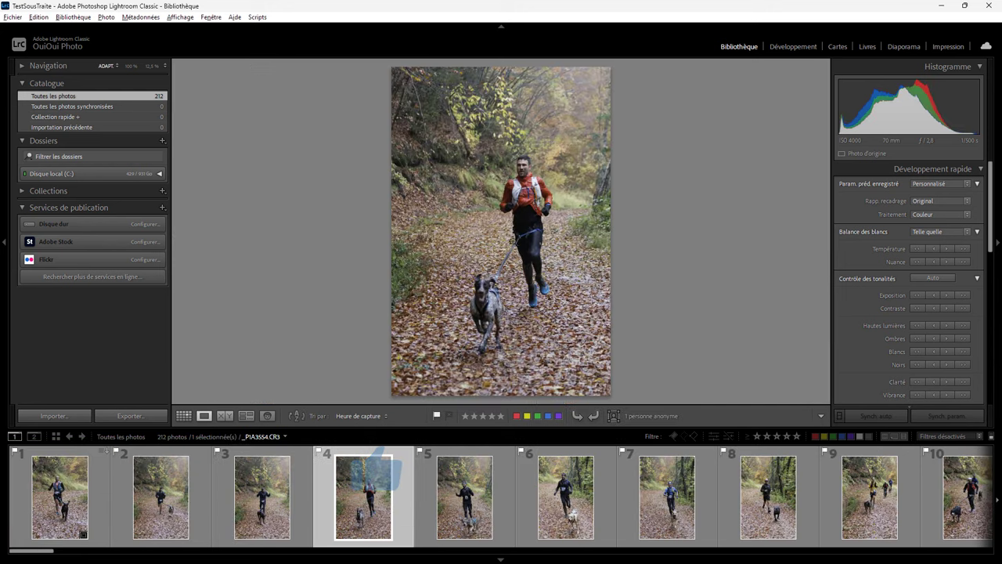
{"action": "left_click", "coordinate": [529, 177]}
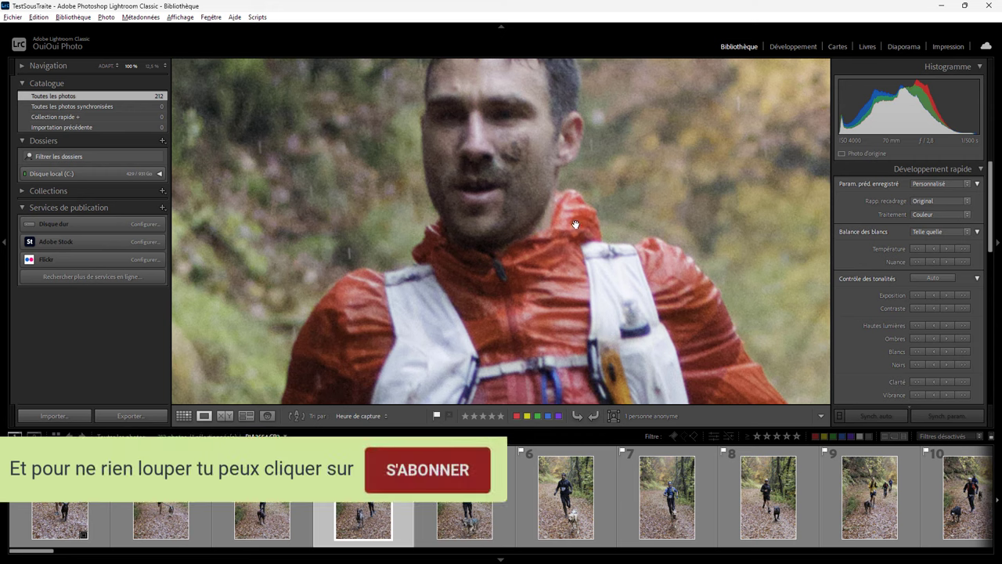
{"action": "left_click", "coordinate": [512, 190]}
{"action": "left_click", "coordinate": [518, 185]}
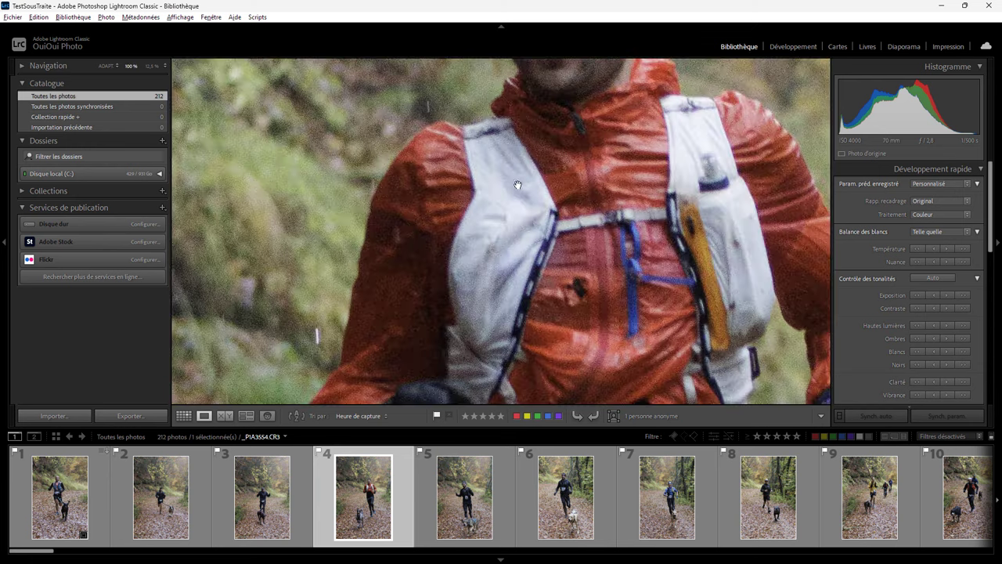
{"action": "left_click", "coordinate": [519, 183]}
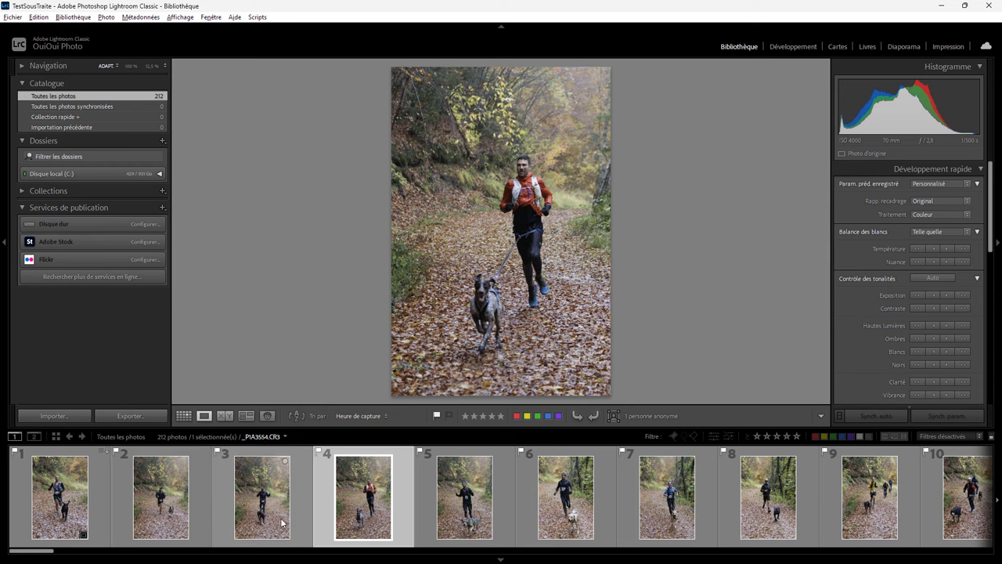
{"action": "mouse_move", "coordinate": [50, 552]}
{"action": "left_mouse_down"}
{"action": "mouse_move", "coordinate": [775, 547]}
{"action": "mouse_move", "coordinate": [916, 561]}
{"action": "mouse_move", "coordinate": [780, 550]}
{"action": "left_mouse_up"}
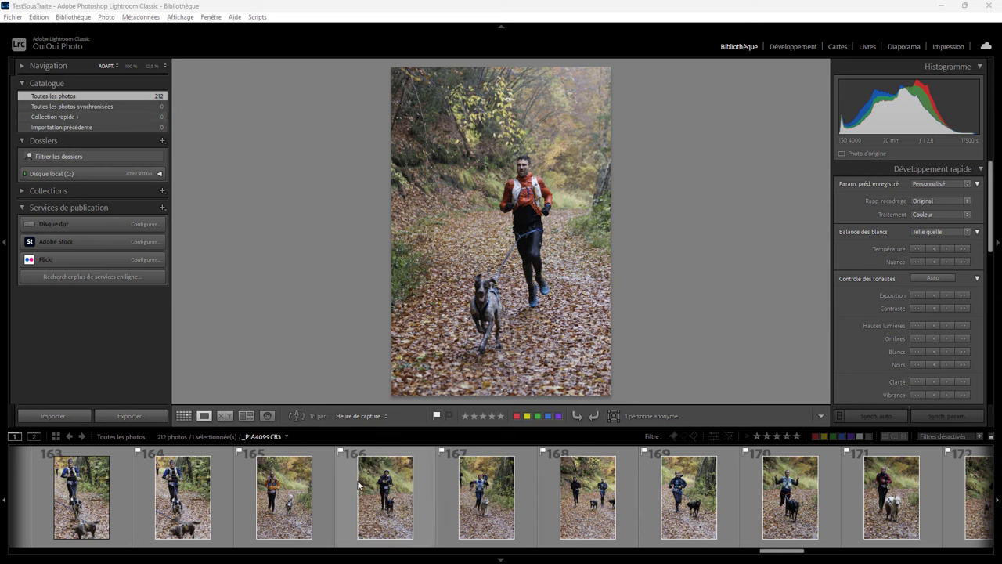
- Show the grid with two large thumbnails per row and add photo 180 to the Quick Collection
{"action": "left_click", "coordinate": [183, 416]}
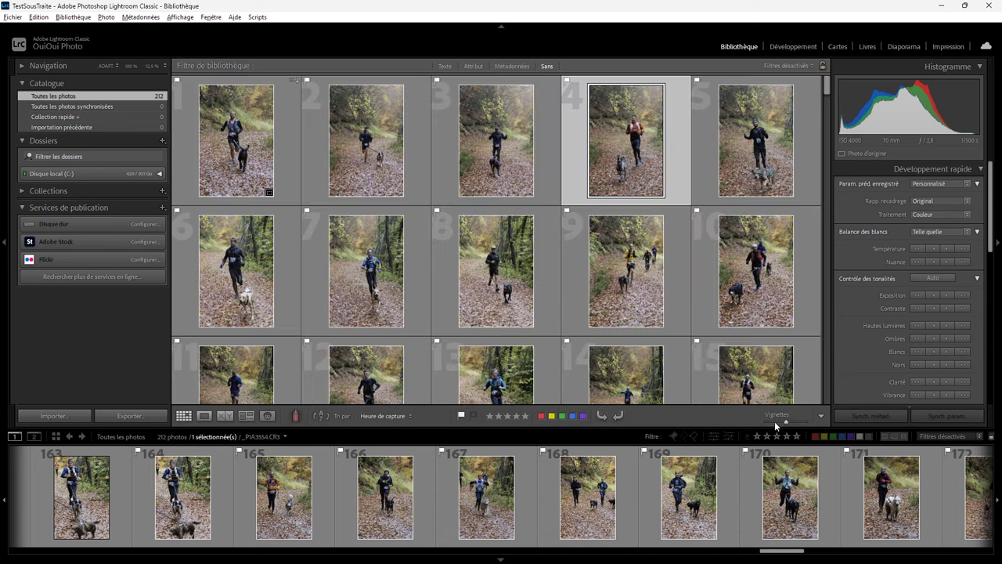
{"action": "left_click_drag", "start_coordinate": [785, 422], "coordinate": [803, 422]}
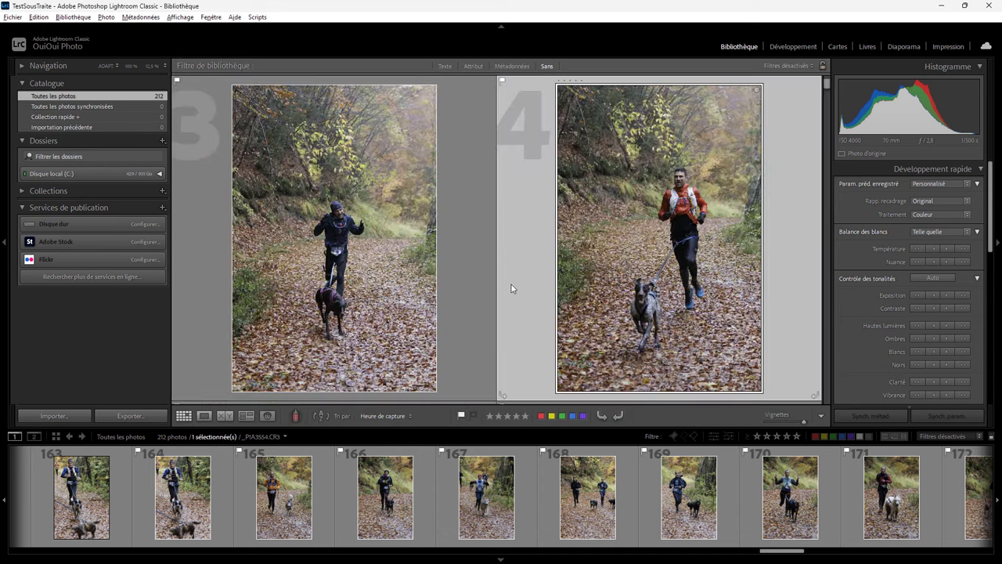
{"action": "left_click", "coordinate": [497, 501]}
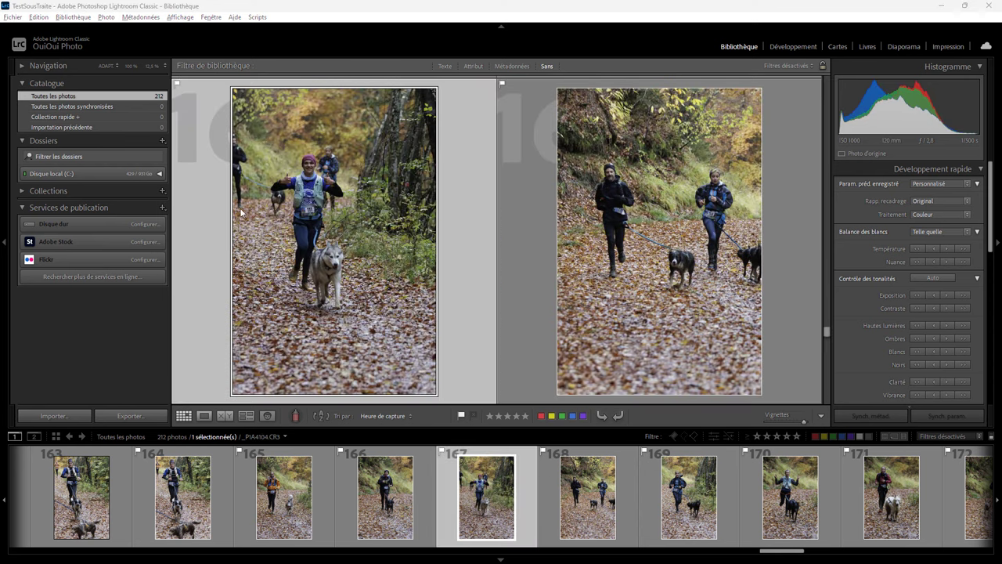
{"action": "mouse_move", "coordinate": [334, 241]}
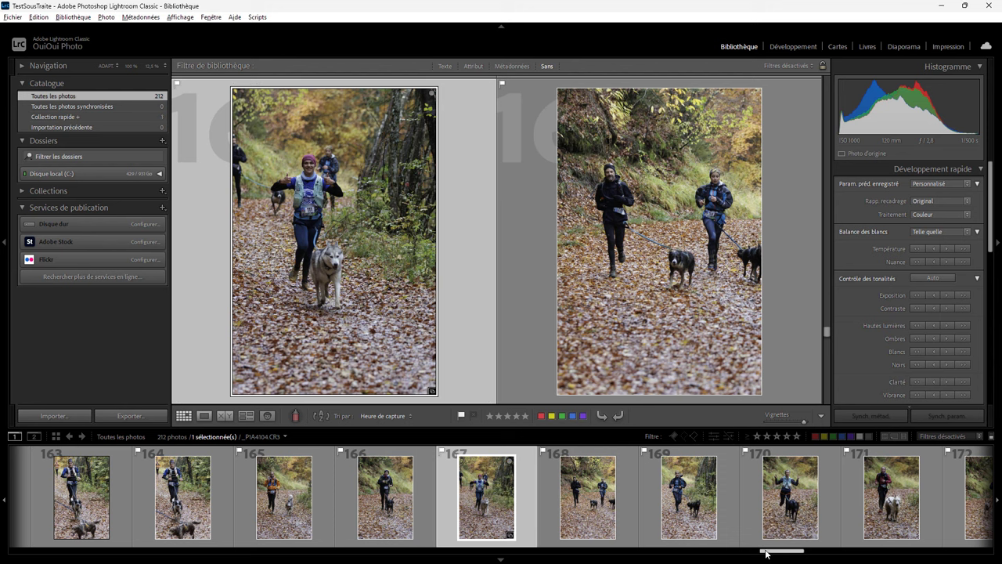
{"action": "left_click_drag", "start_coordinate": [765, 553], "coordinate": [829, 557]}
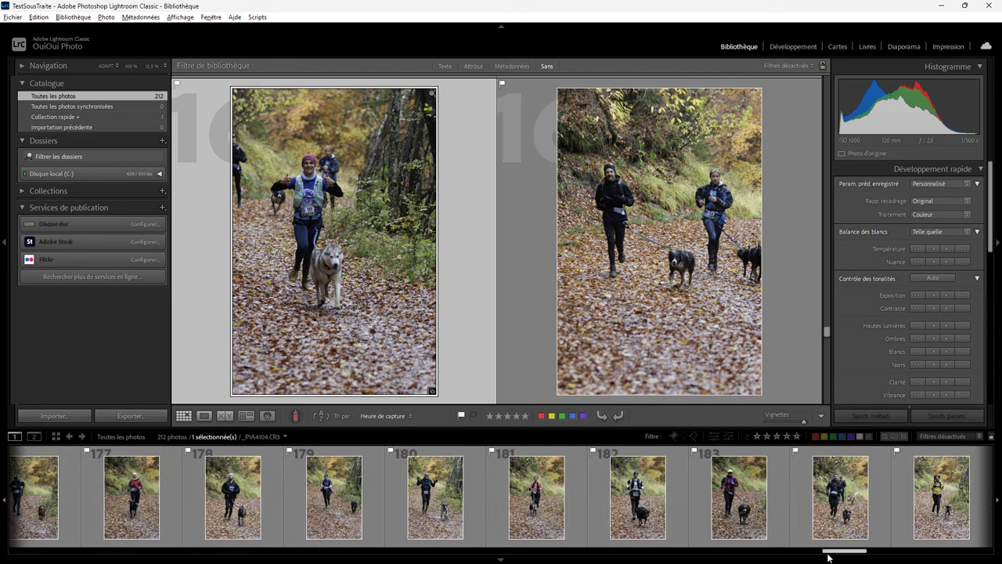
{"action": "left_click", "coordinate": [436, 499]}
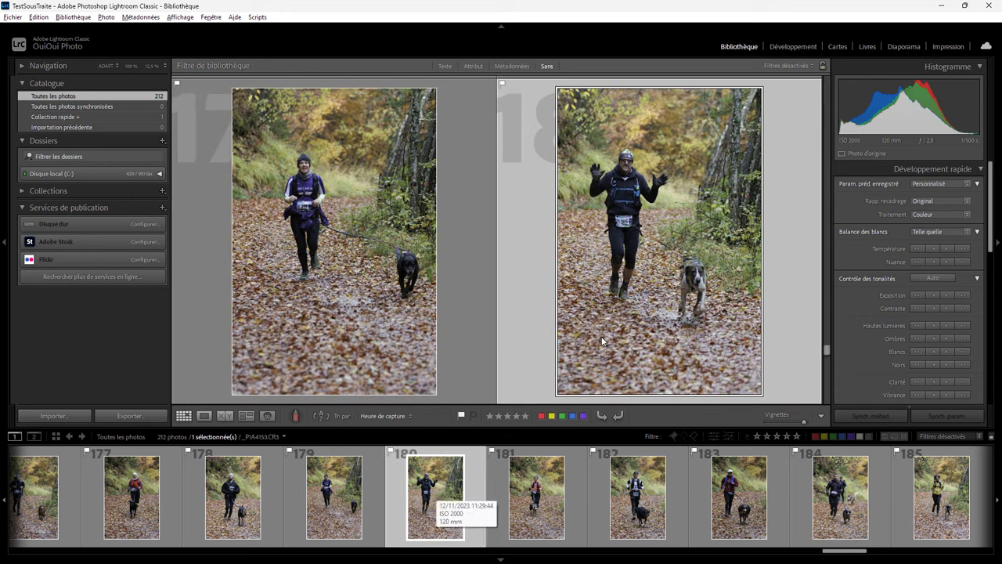
{"action": "left_click", "coordinate": [756, 93]}
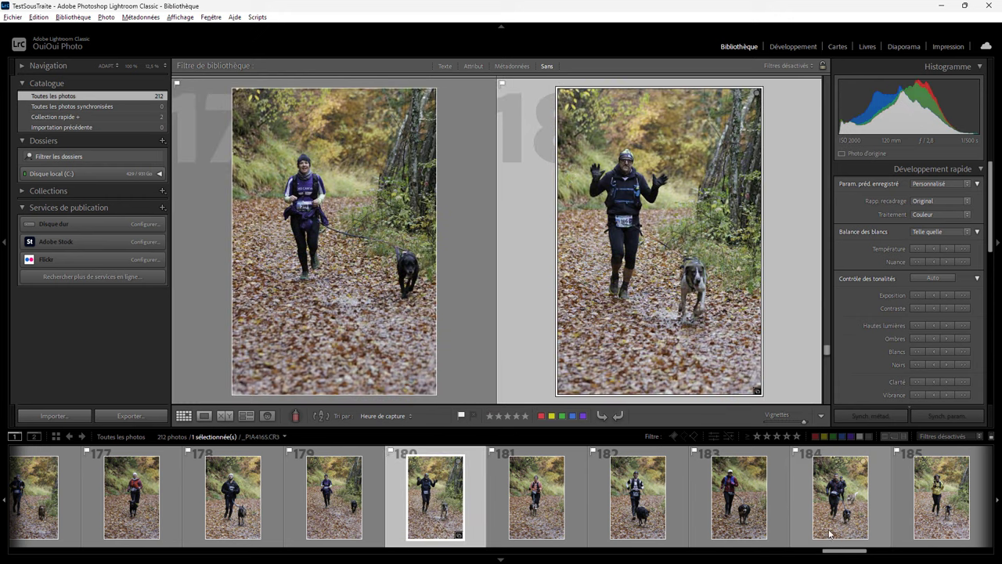
- Add photos 185, 197 (pink jacket) and 204 (yellow jacket) to the Quick Collection
{"action": "left_click", "coordinate": [928, 492]}
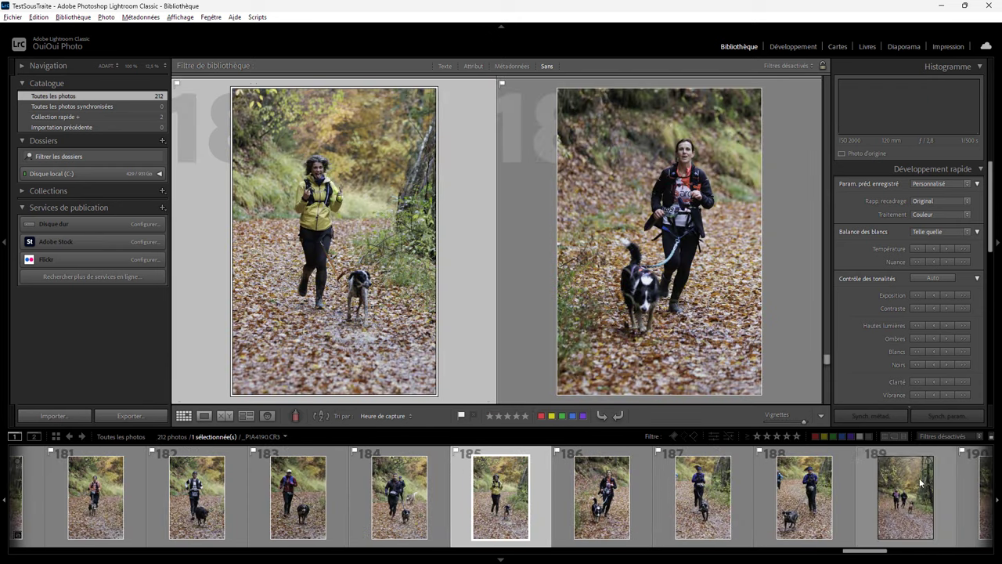
{"action": "key", "text": "b"}
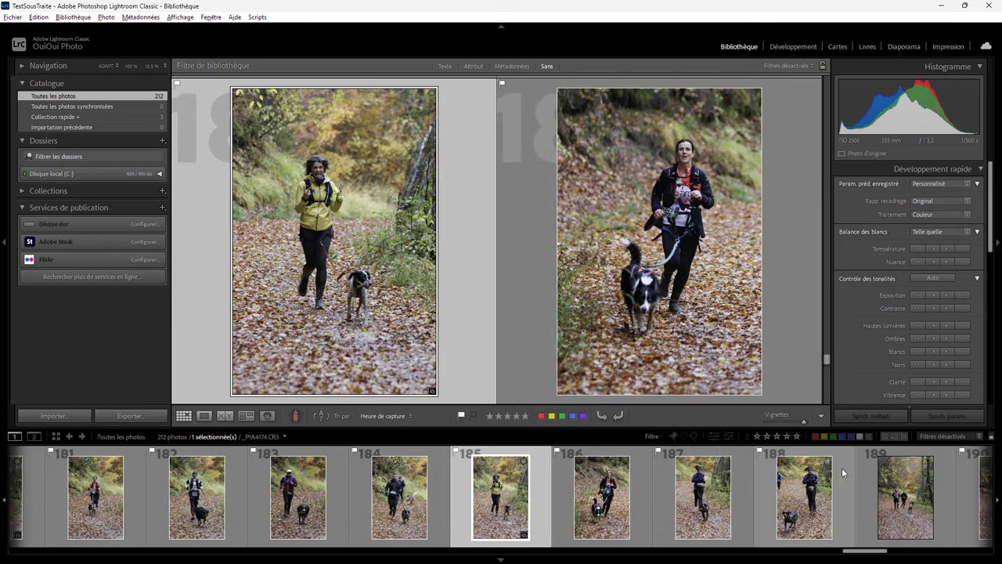
{"action": "left_click_drag", "start_coordinate": [866, 551], "coordinate": [906, 558]}
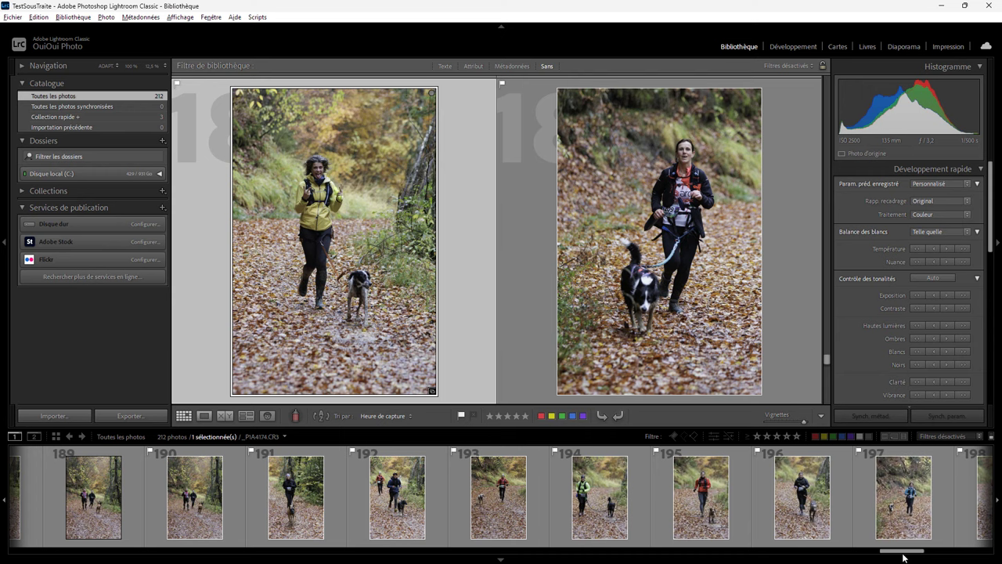
{"action": "left_click", "coordinate": [909, 508]}
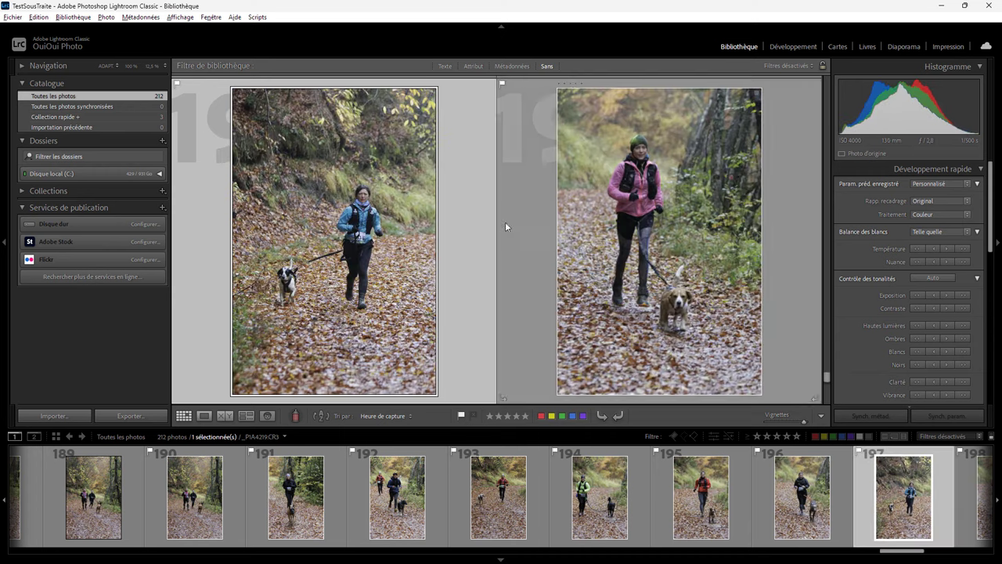
{"action": "left_click", "coordinate": [756, 93]}
{"action": "left_click_drag", "start_coordinate": [898, 547], "coordinate": [976, 557]}
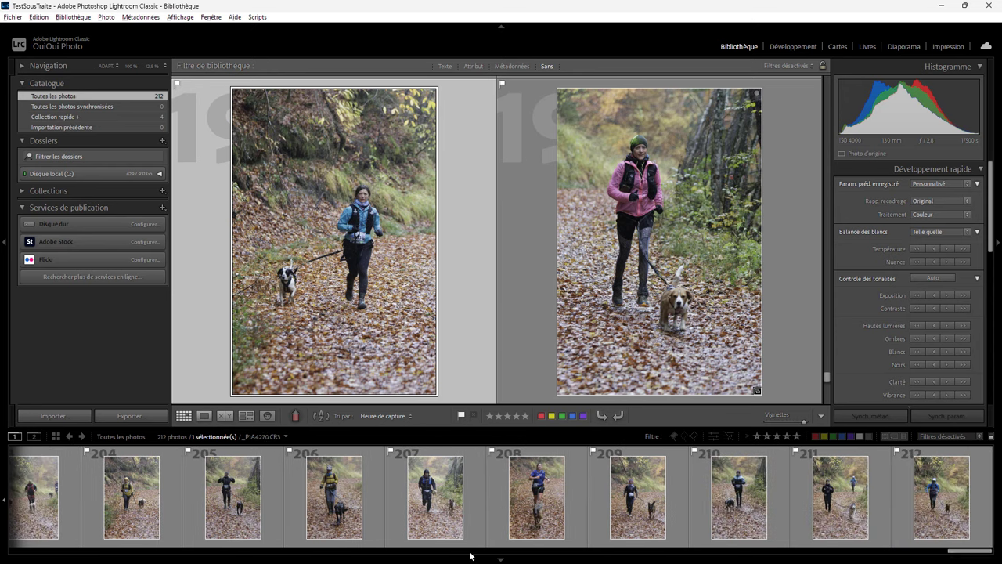
{"action": "left_click", "coordinate": [131, 490]}
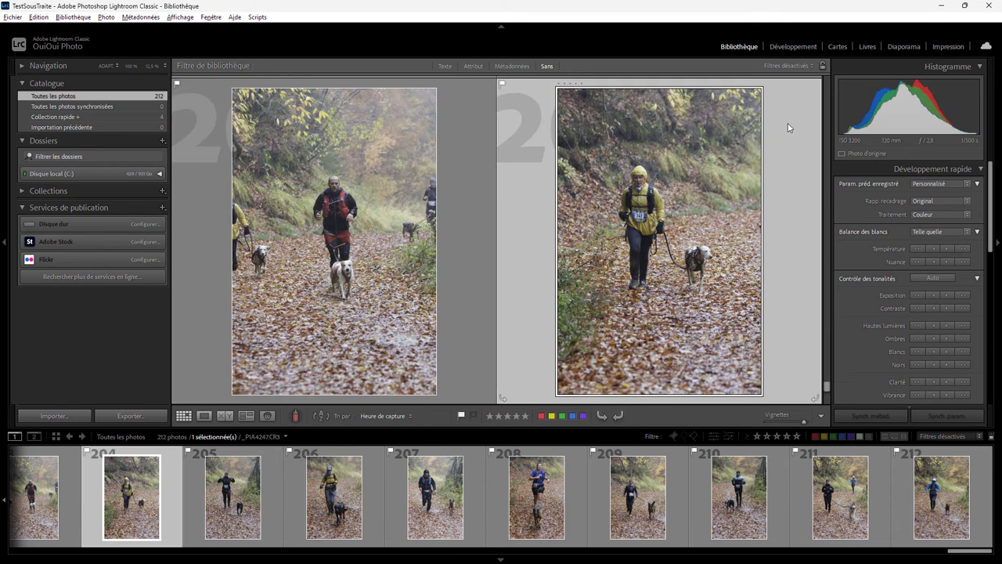
{"action": "left_click", "coordinate": [757, 93]}
- Save the Quick Collection as 'Pour Debruitage' with the option to clear it afterwards
{"action": "right_click", "coordinate": [91, 118]}
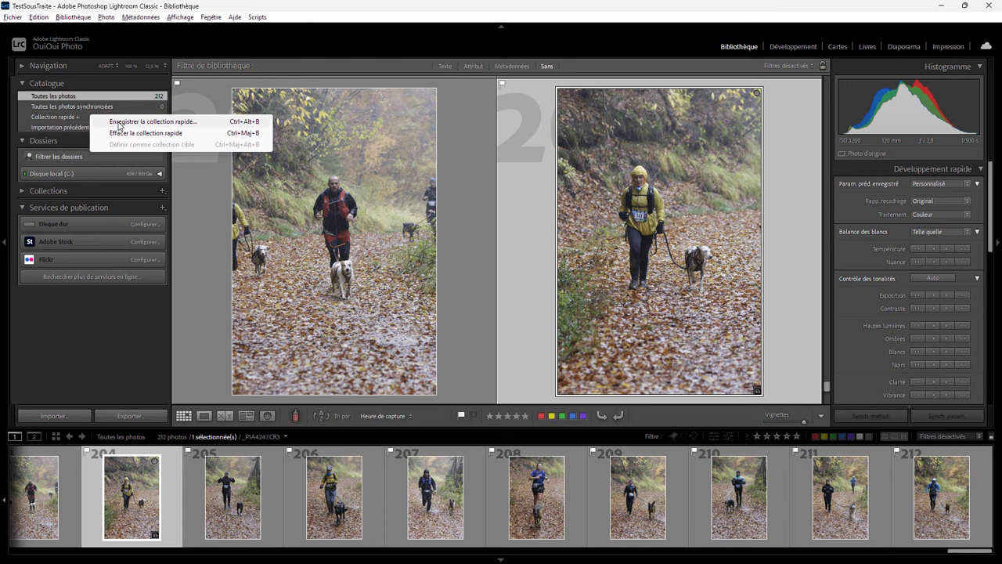
{"action": "left_click", "coordinate": [113, 123]}
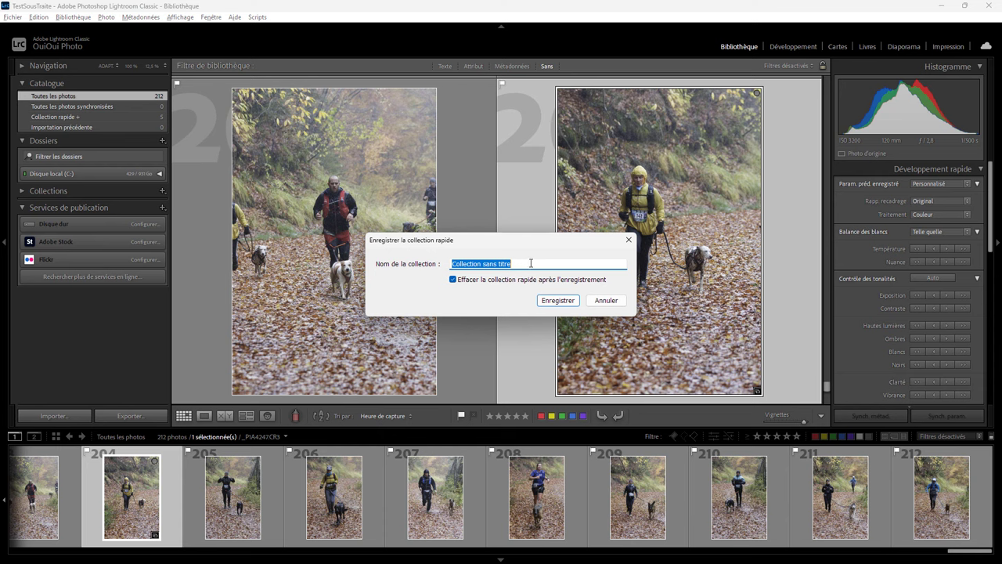
{"action": "type", "text": "Pour Debruitage"}
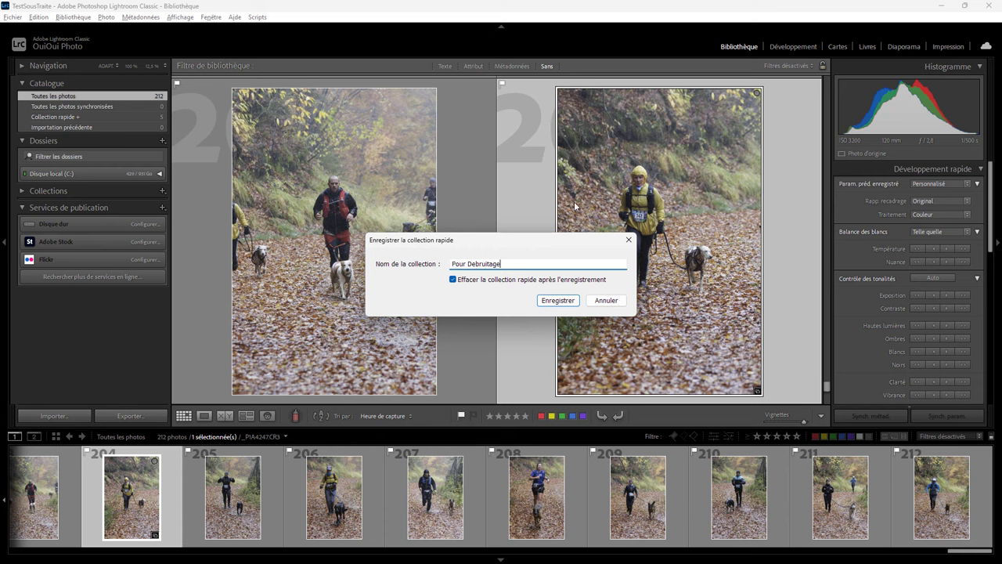
{"action": "left_click", "coordinate": [565, 302]}
{"action": "mouse_move", "coordinate": [334, 241]}
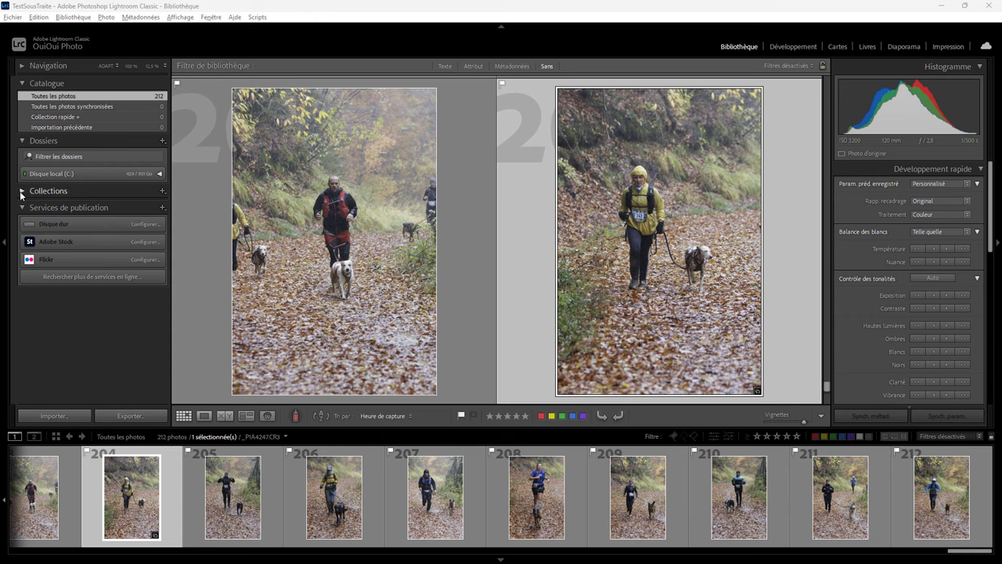
- Expand the Collections panel and show the context menu for the Pour Debruitage collection
{"action": "left_click", "coordinate": [21, 191]}
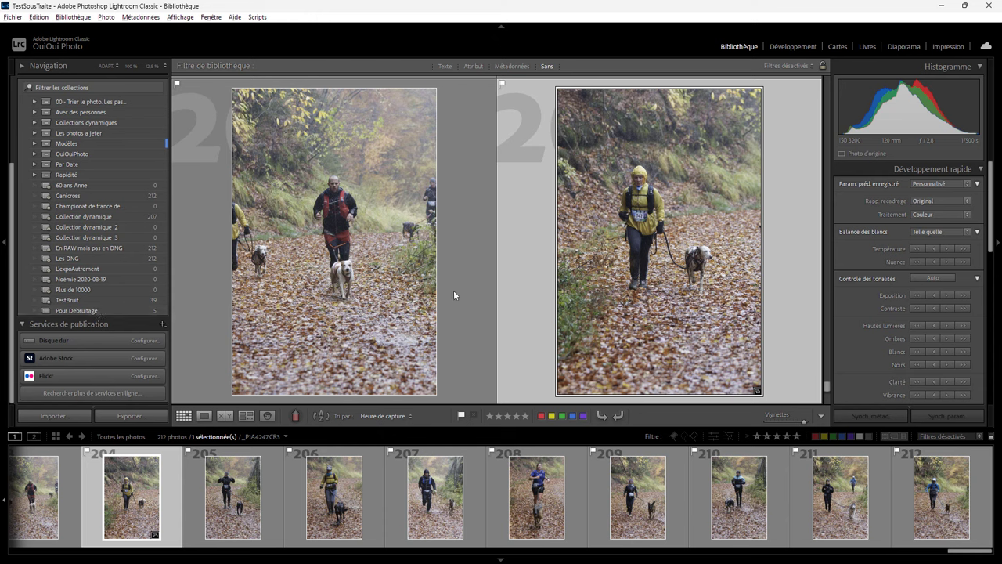
{"action": "mouse_move", "coordinate": [545, 293]}
{"action": "right_click", "coordinate": [133, 312]}
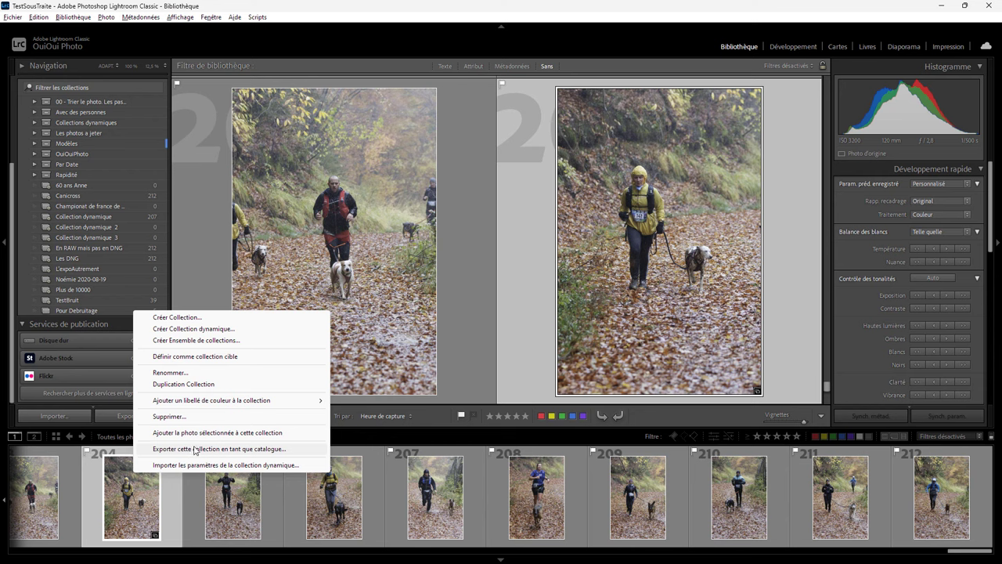
- Export Pour Debruitage as catalogue 'PourDebruitage', including originals and previews
{"action": "left_click", "coordinate": [191, 450]}
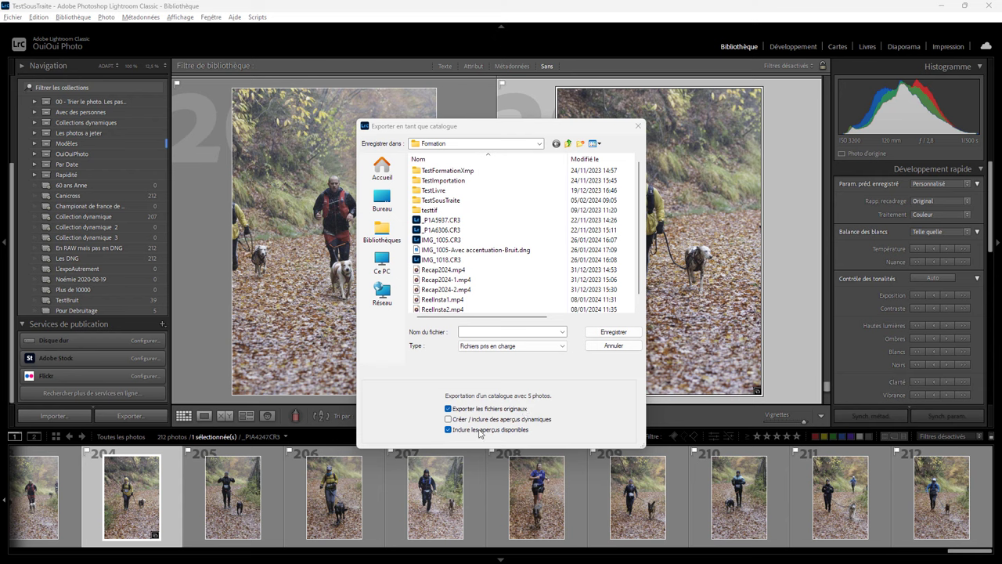
{"action": "left_click", "coordinate": [485, 331]}
{"action": "type", "text": "ourDebruitage"}
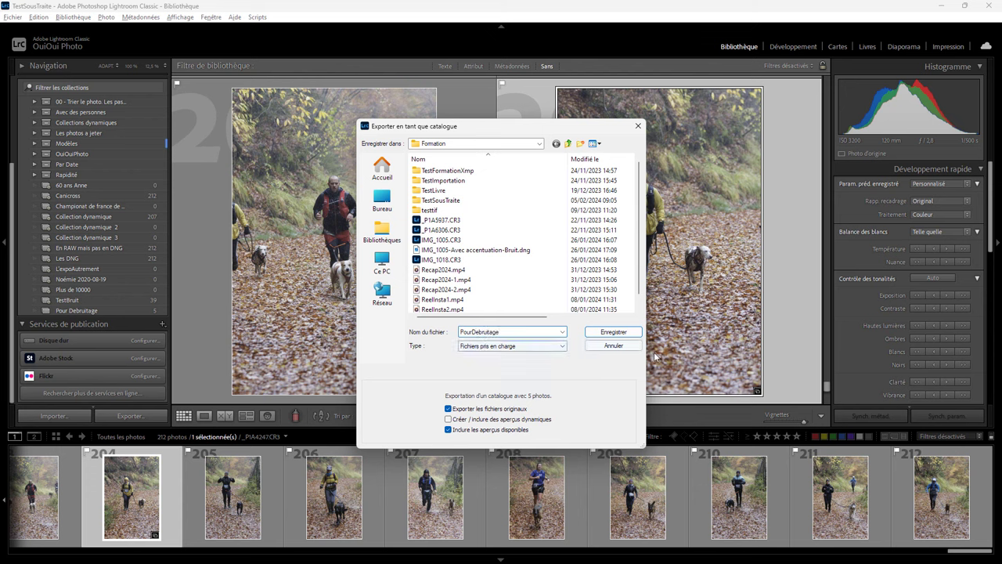
{"action": "left_click", "coordinate": [614, 332]}
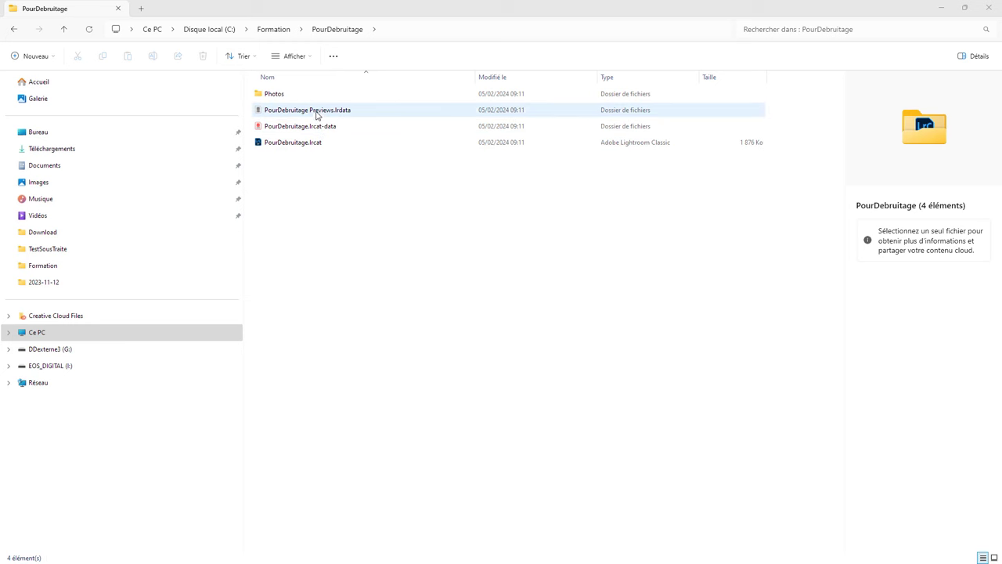
- Browse into Photos › 2023 › 2023-11-12 to see the five CR3 originals
{"action": "double_click", "coordinate": [273, 96]}
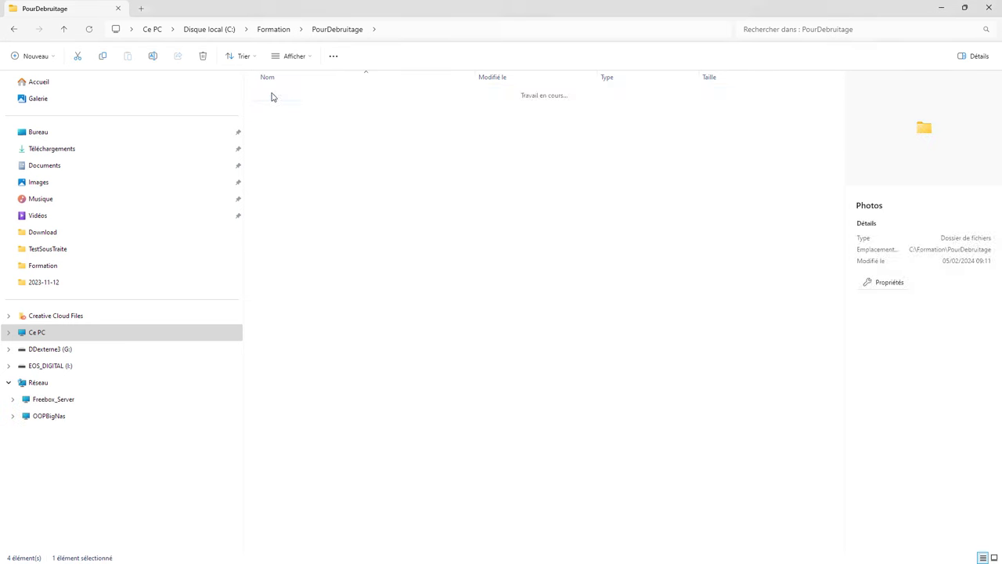
{"action": "double_click", "coordinate": [273, 96]}
{"action": "left_click", "coordinate": [274, 97]}
{"action": "double_click", "coordinate": [274, 97]}
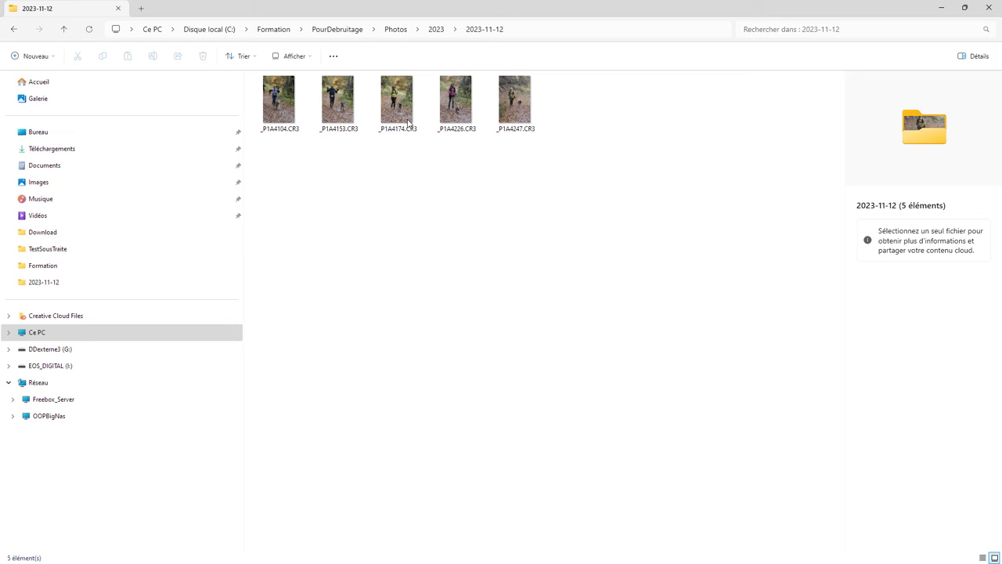
- Go back up to the PourDebruitage catalogue folder
{"action": "left_click", "coordinate": [348, 31]}
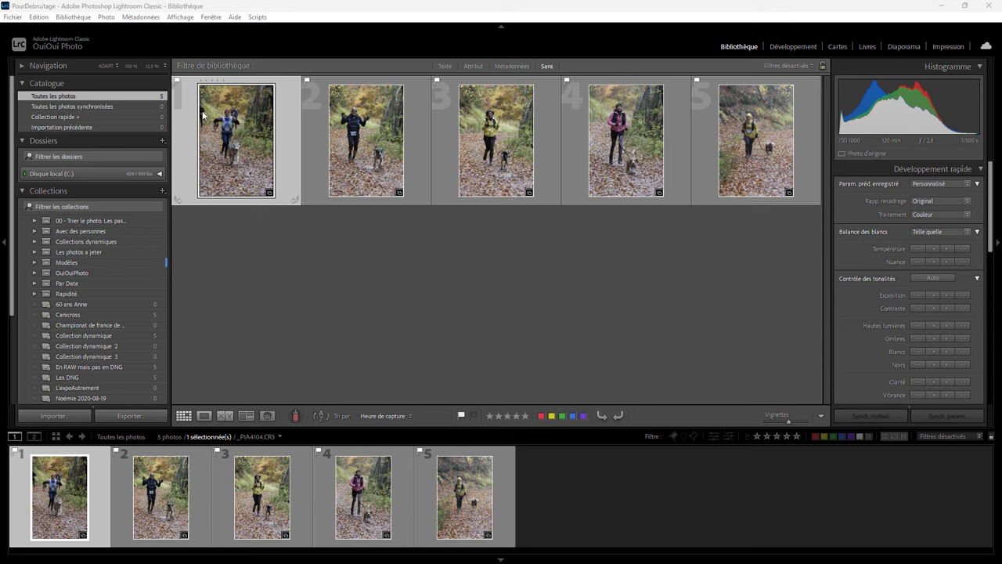
{"action": "mouse_move", "coordinate": [495, 141]}
{"action": "left_click", "coordinate": [12, 18]}
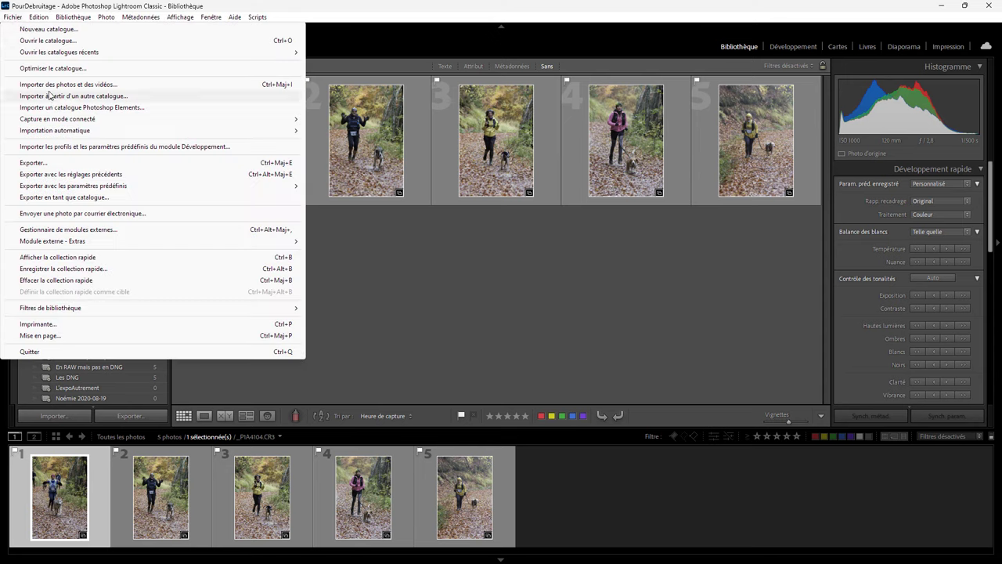
{"action": "left_click", "coordinate": [414, 288]}
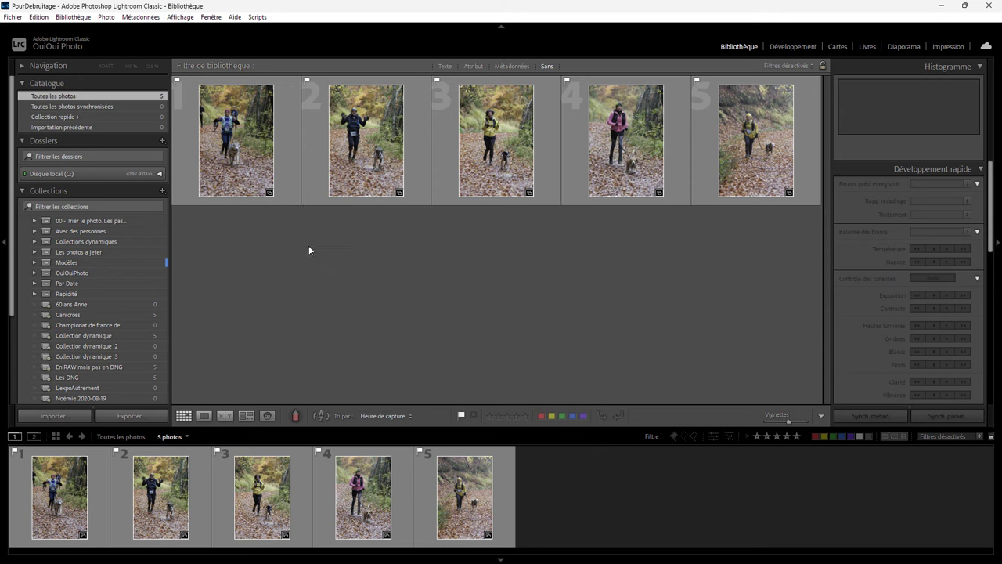
- Open the Fichier menu
{"action": "left_click", "coordinate": [11, 17]}
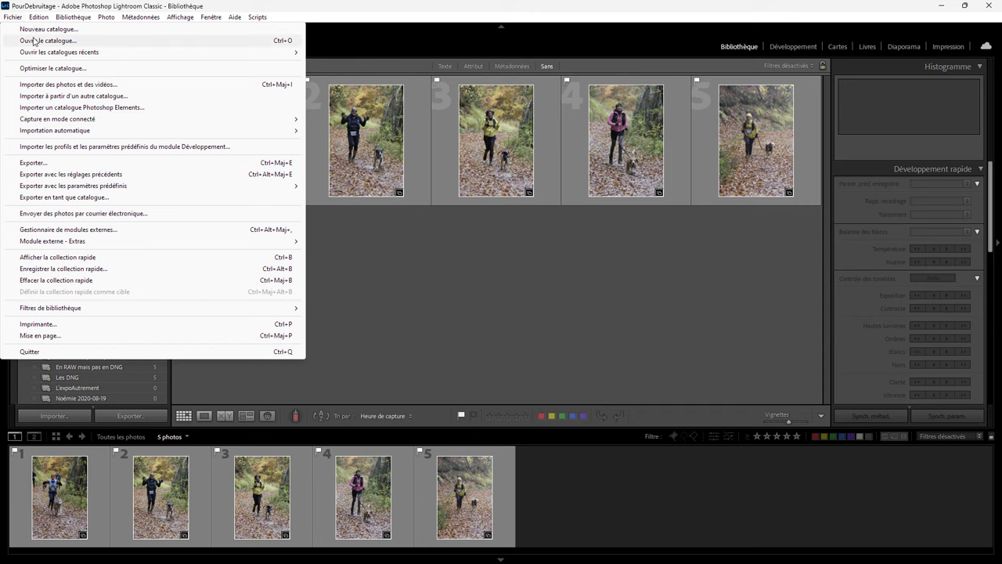
{"action": "left_click", "coordinate": [549, 257]}
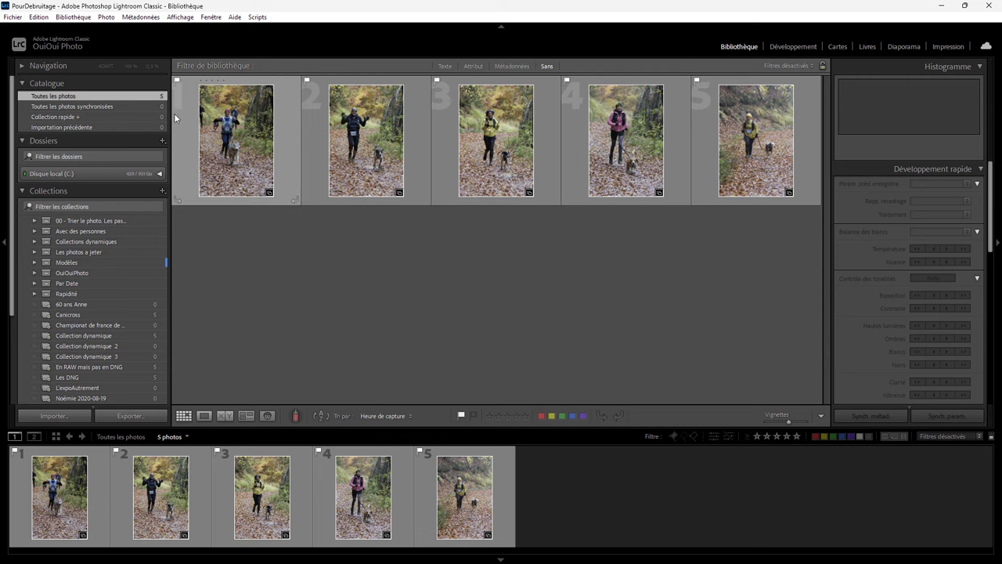
{"action": "left_click", "coordinate": [37, 17]}
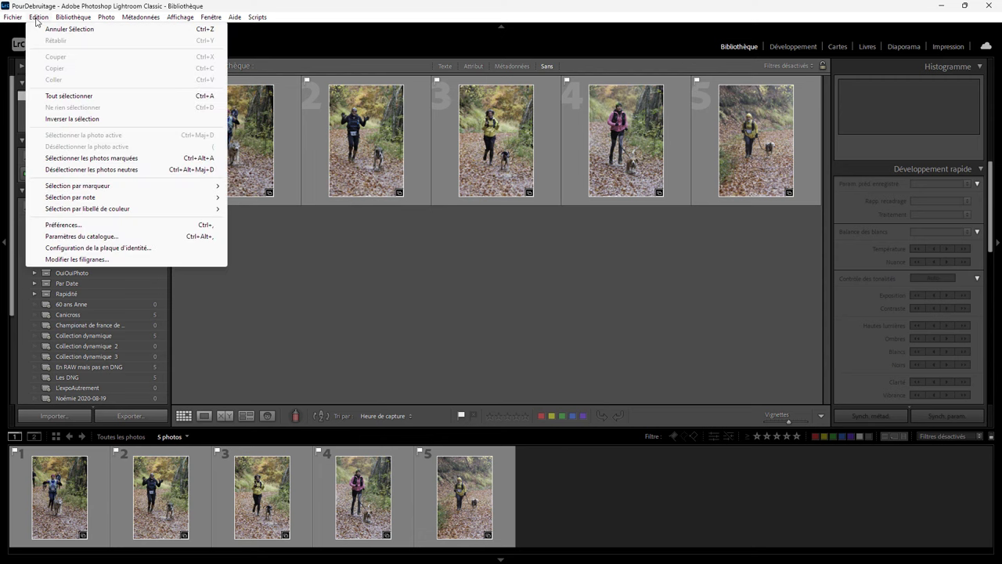
{"action": "left_click", "coordinate": [86, 237]}
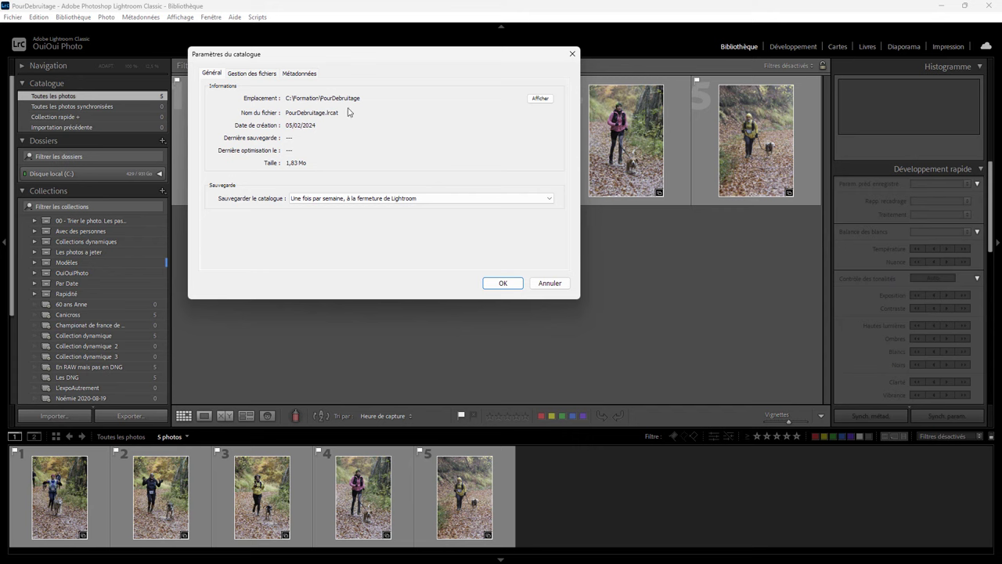
- Dismiss the catalogue settings, select all five photos and bring up AI Enhance
{"action": "left_click", "coordinate": [557, 282]}
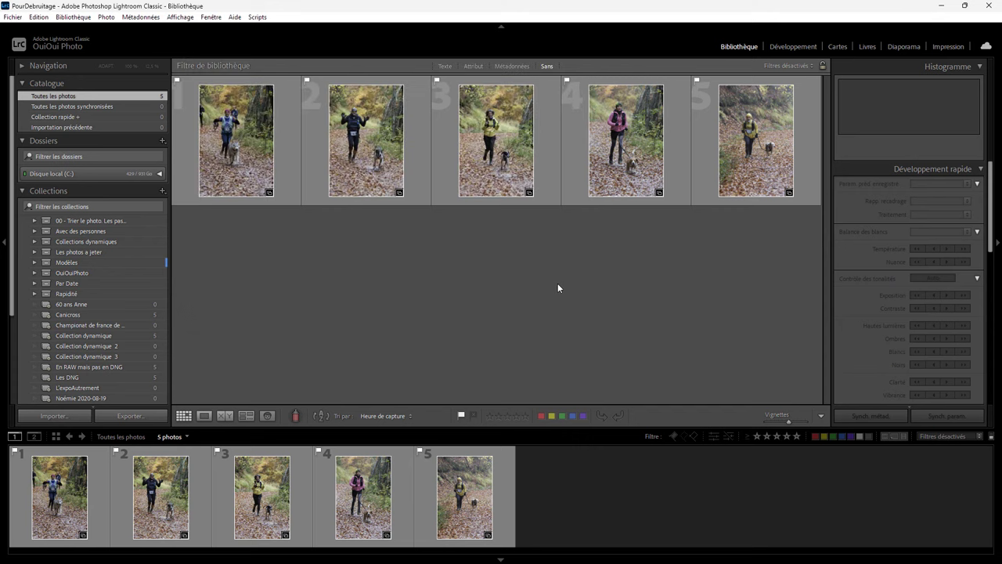
{"action": "left_click", "coordinate": [291, 168]}
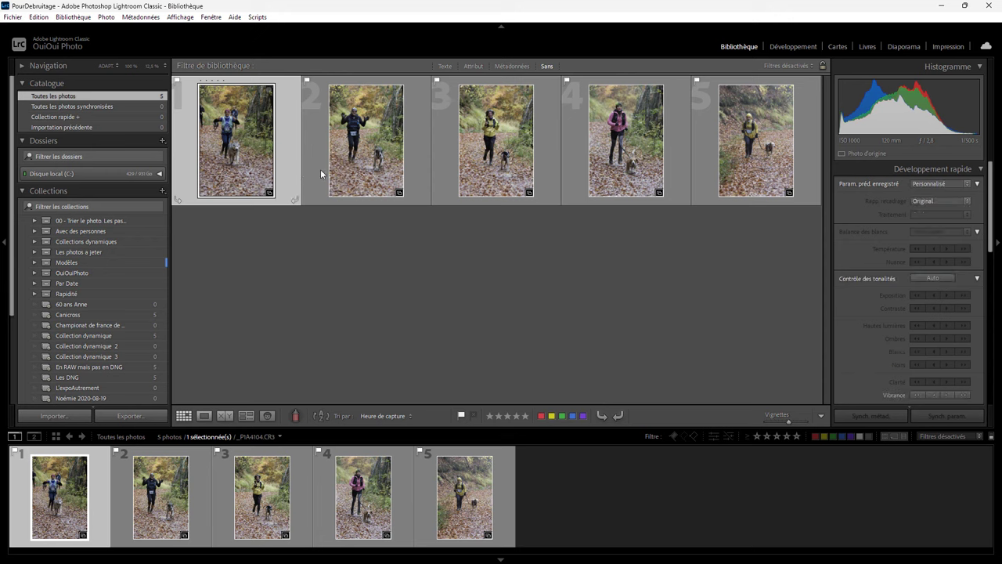
{"action": "key", "text": "ctrl+a"}
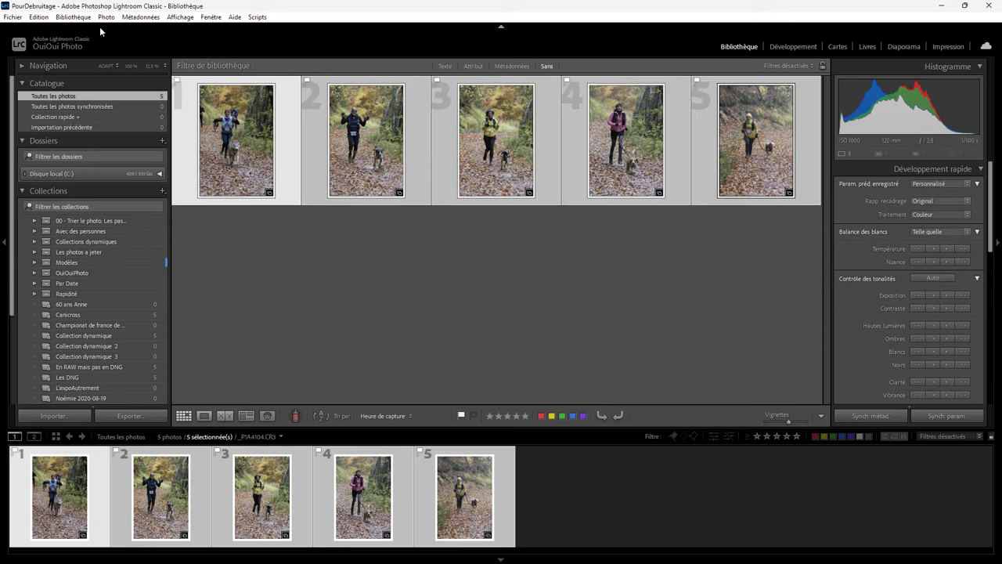
{"action": "left_click", "coordinate": [105, 17]}
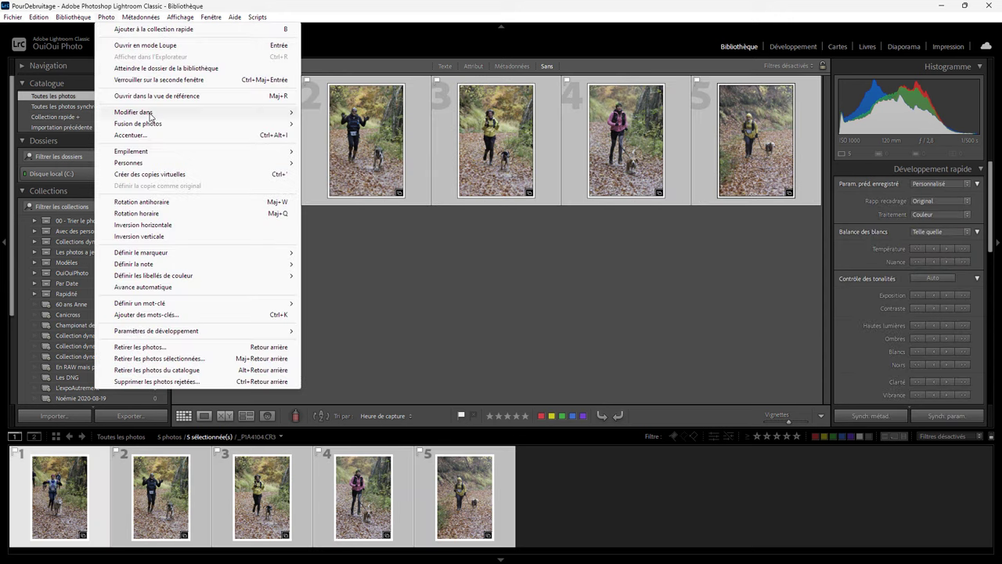
{"action": "left_click", "coordinate": [153, 135]}
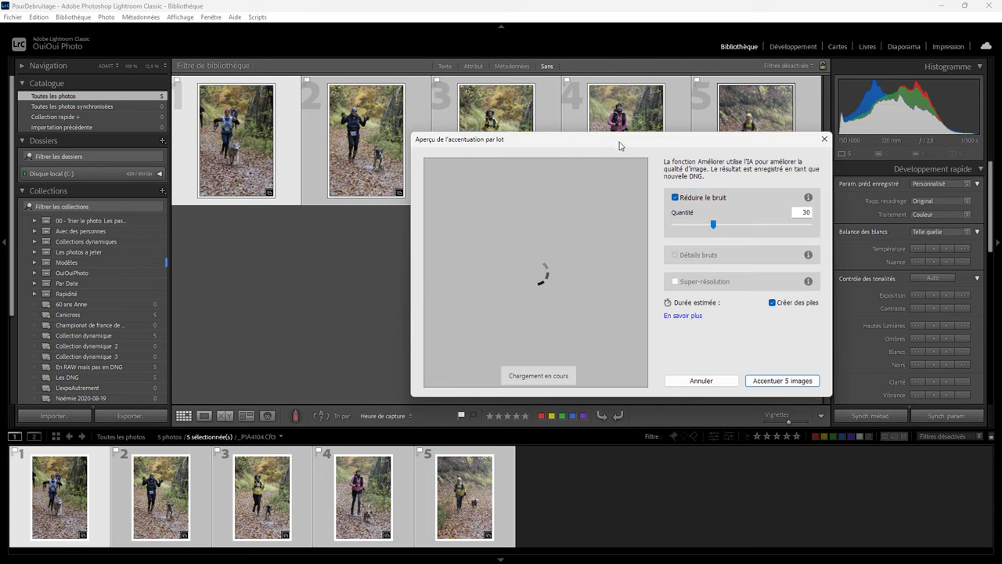
- Compare the denoise preview on the tree trunk, shirt and face, then enhance all 5 at 30
{"action": "left_click_drag", "start_coordinate": [617, 145], "coordinate": [472, 90]}
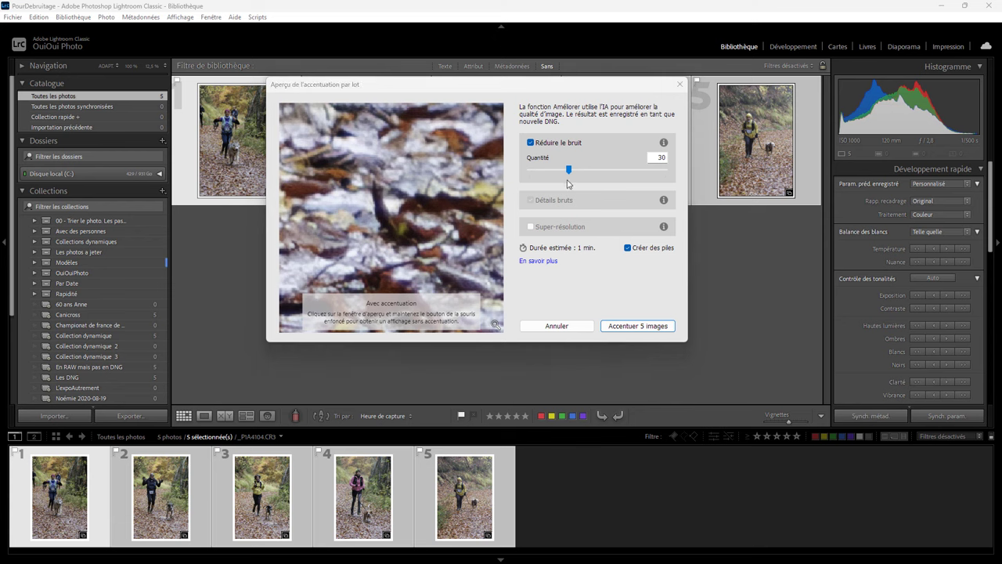
{"action": "left_click", "coordinate": [441, 186]}
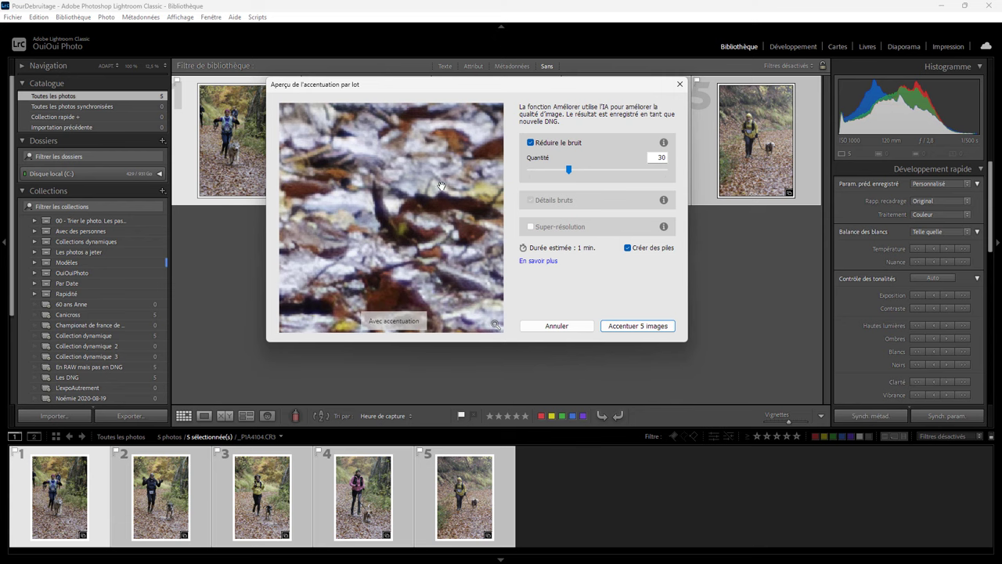
{"action": "left_click_drag", "start_coordinate": [421, 177], "coordinate": [358, 342]}
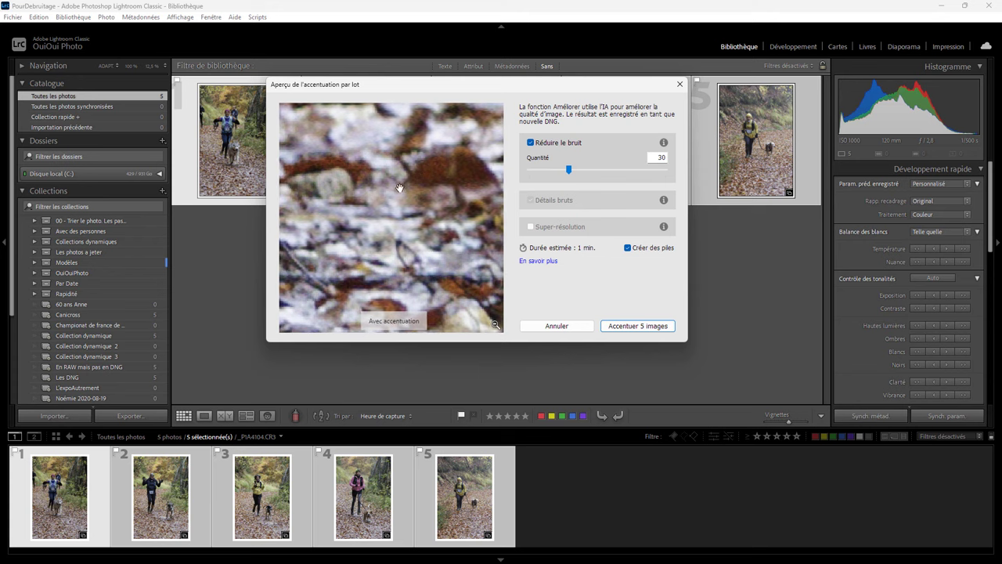
{"action": "left_click_drag", "start_coordinate": [409, 135], "coordinate": [341, 343]}
{"action": "mouse_move", "coordinate": [451, 172]}
{"action": "left_mouse_down"}
{"action": "mouse_move", "coordinate": [373, 188]}
{"action": "mouse_move", "coordinate": [308, 340]}
{"action": "mouse_move", "coordinate": [394, 177]}
{"action": "mouse_move", "coordinate": [374, 235]}
{"action": "mouse_move", "coordinate": [400, 160]}
{"action": "mouse_move", "coordinate": [412, 259]}
{"action": "mouse_move", "coordinate": [394, 180]}
{"action": "mouse_move", "coordinate": [398, 190]}
{"action": "mouse_move", "coordinate": [428, 141]}
{"action": "mouse_move", "coordinate": [414, 201]}
{"action": "mouse_move", "coordinate": [430, 175]}
{"action": "mouse_move", "coordinate": [425, 139]}
{"action": "mouse_move", "coordinate": [431, 191]}
{"action": "left_mouse_up"}
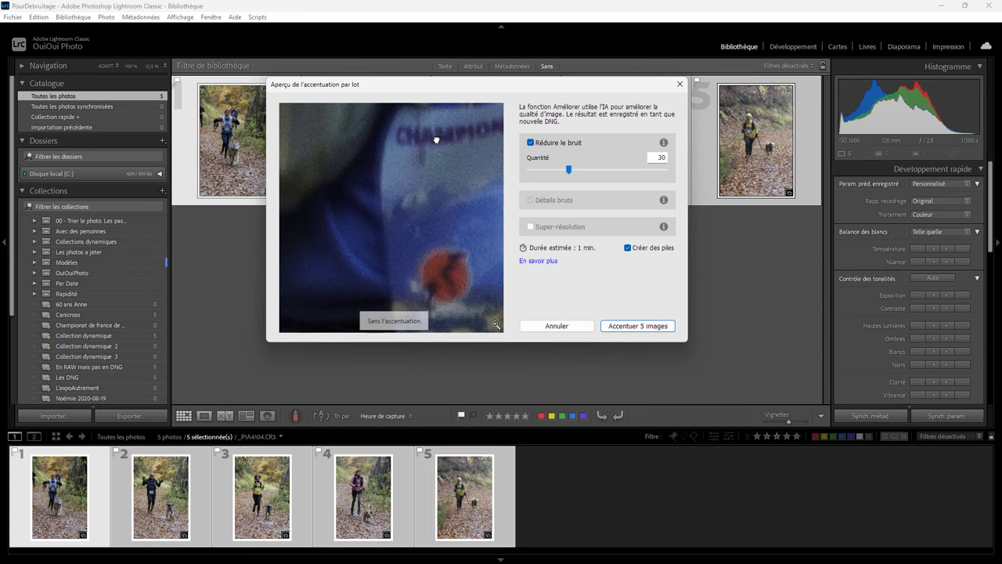
{"action": "left_click_drag", "start_coordinate": [433, 138], "coordinate": [386, 265]}
{"action": "left_click_drag", "start_coordinate": [417, 128], "coordinate": [389, 266]}
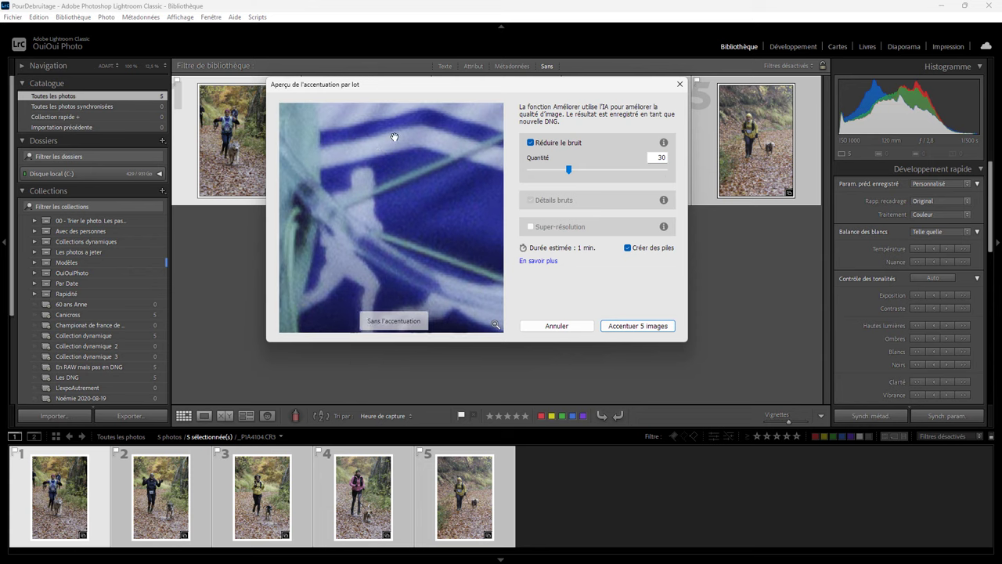
{"action": "left_click_drag", "start_coordinate": [394, 139], "coordinate": [361, 291]}
{"action": "mouse_move", "coordinate": [407, 143]}
{"action": "left_mouse_down"}
{"action": "mouse_move", "coordinate": [398, 161]}
{"action": "mouse_move", "coordinate": [406, 212]}
{"action": "left_mouse_up"}
{"action": "left_click_drag", "start_coordinate": [407, 149], "coordinate": [400, 297]}
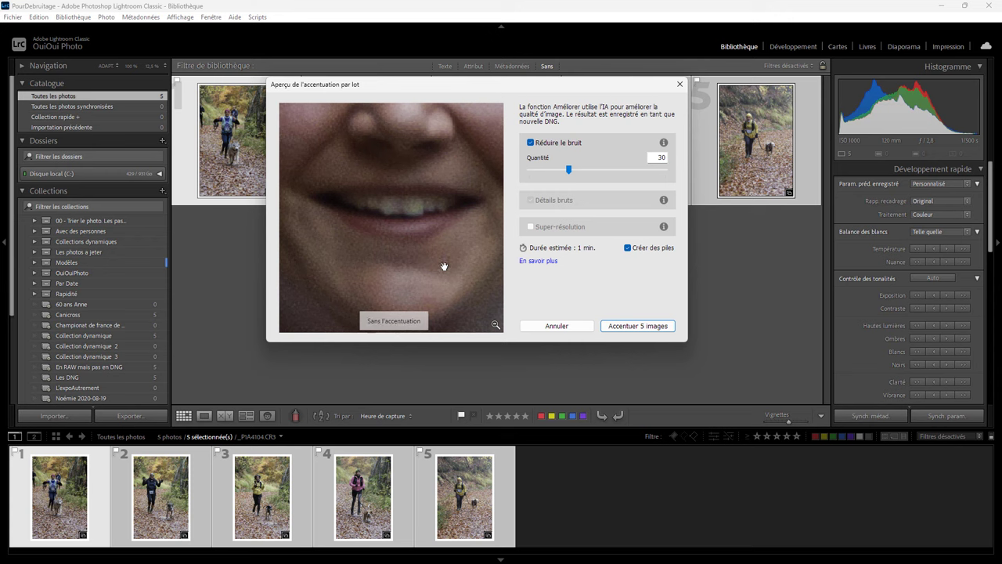
{"action": "left_click", "coordinate": [635, 327]}
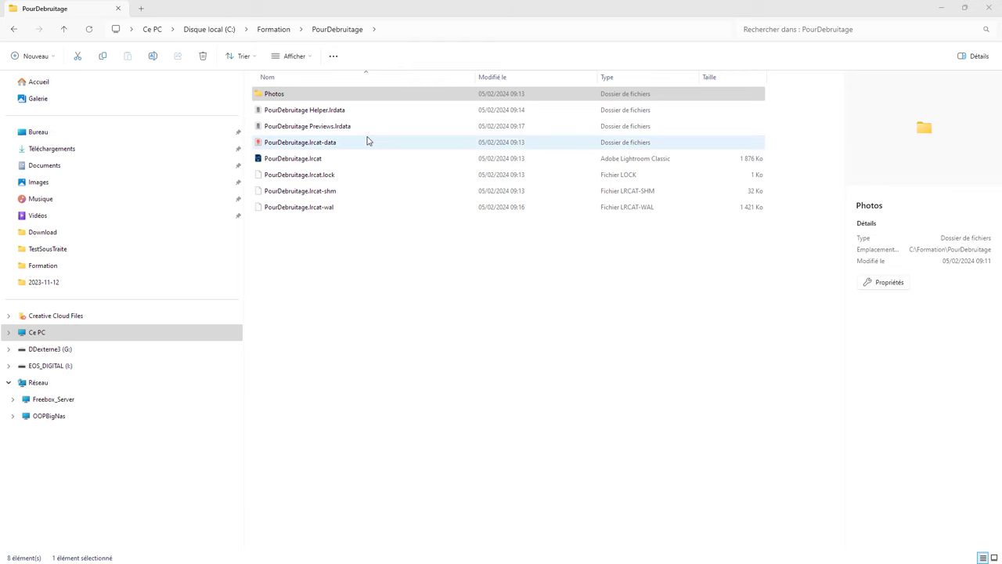
- Check the DNGs beside the CR3s in Photos › 2023 › 2023-11-12, then return to PourDebruitage
{"action": "left_click", "coordinate": [298, 97]}
{"action": "double_click", "coordinate": [297, 95]}
{"action": "double_click", "coordinate": [297, 97]}
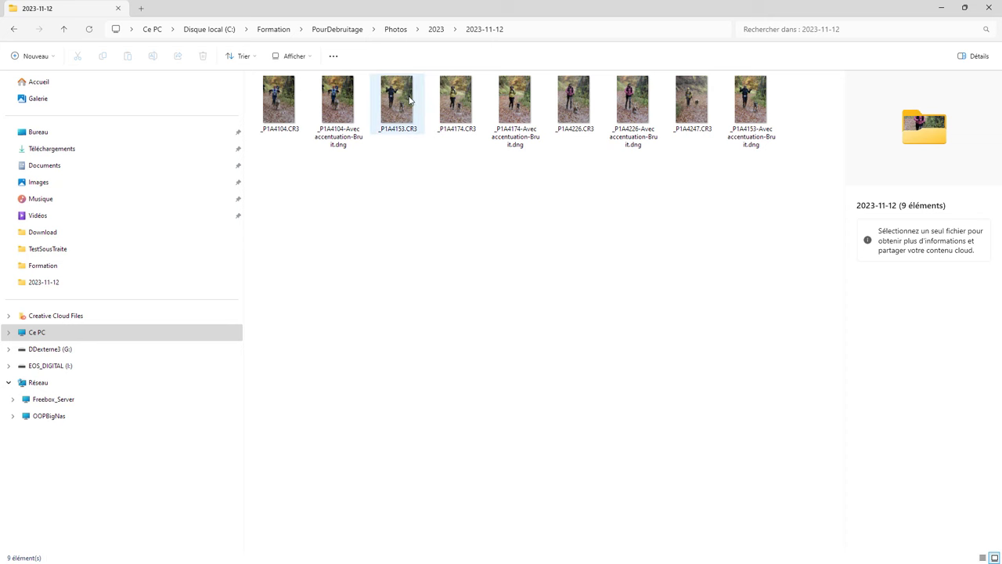
{"action": "left_click", "coordinate": [342, 34]}
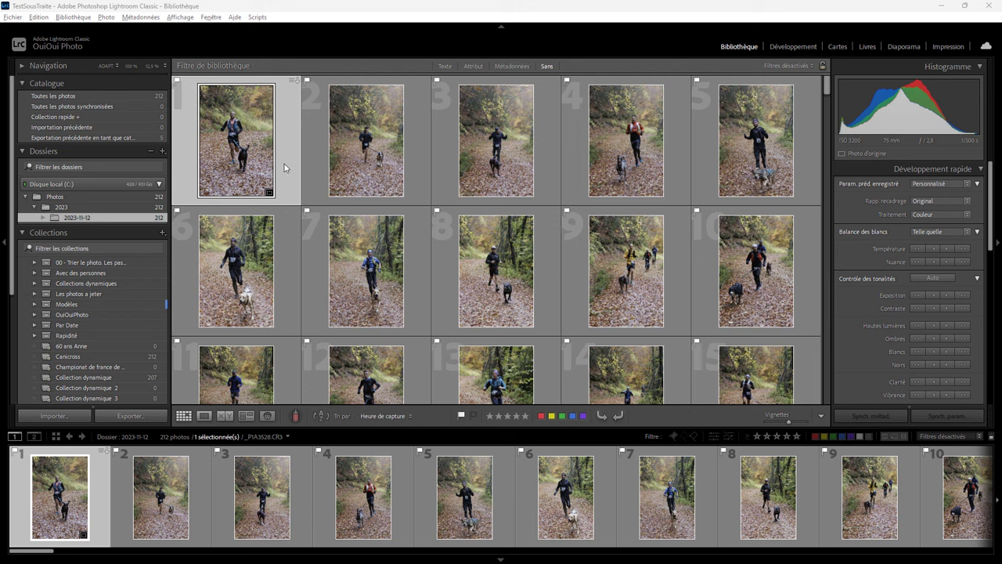
- Choose PourDebruitage.lrcat as the catalogue to import photos from
{"action": "left_click", "coordinate": [12, 17]}
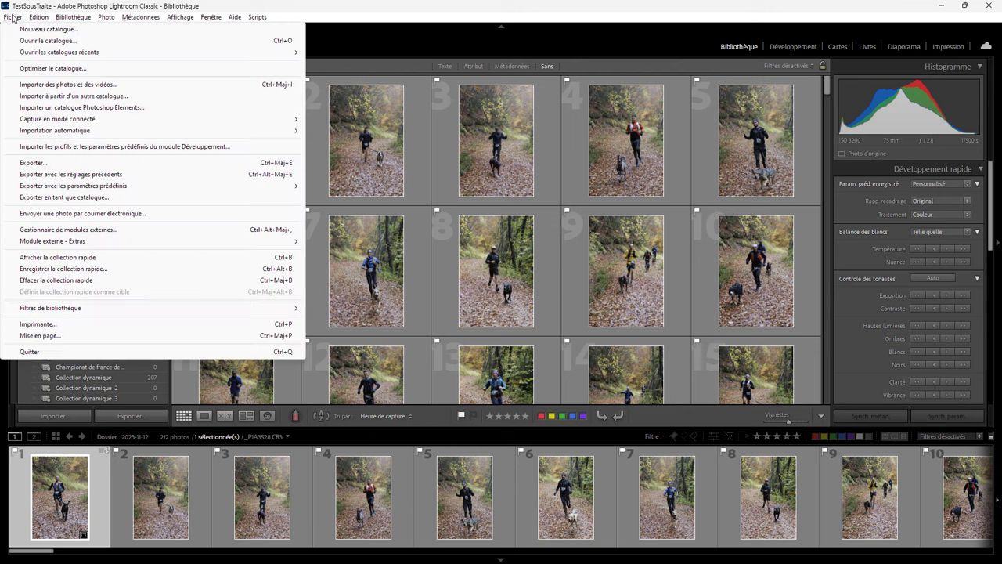
{"action": "left_click", "coordinate": [37, 97]}
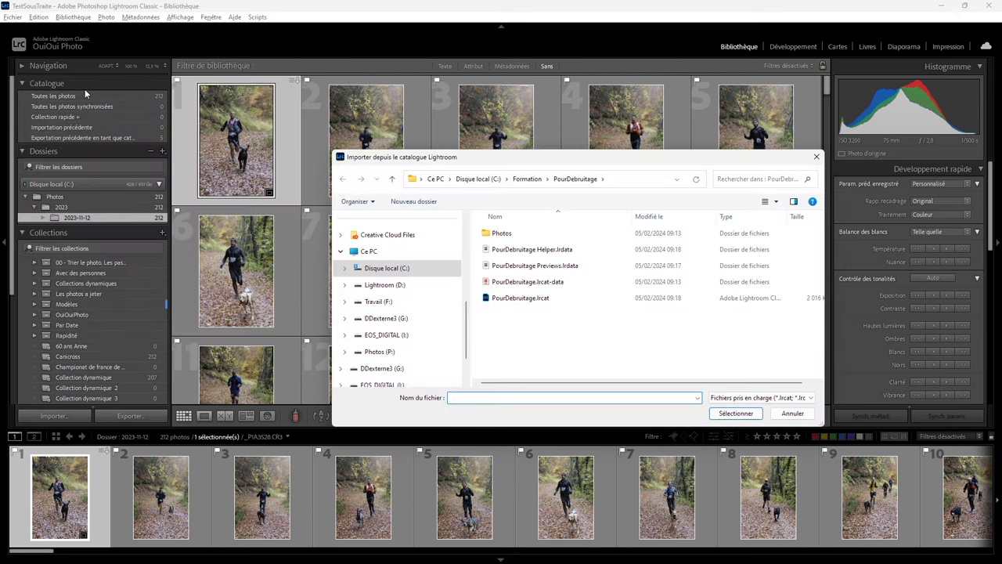
{"action": "left_click", "coordinate": [530, 299]}
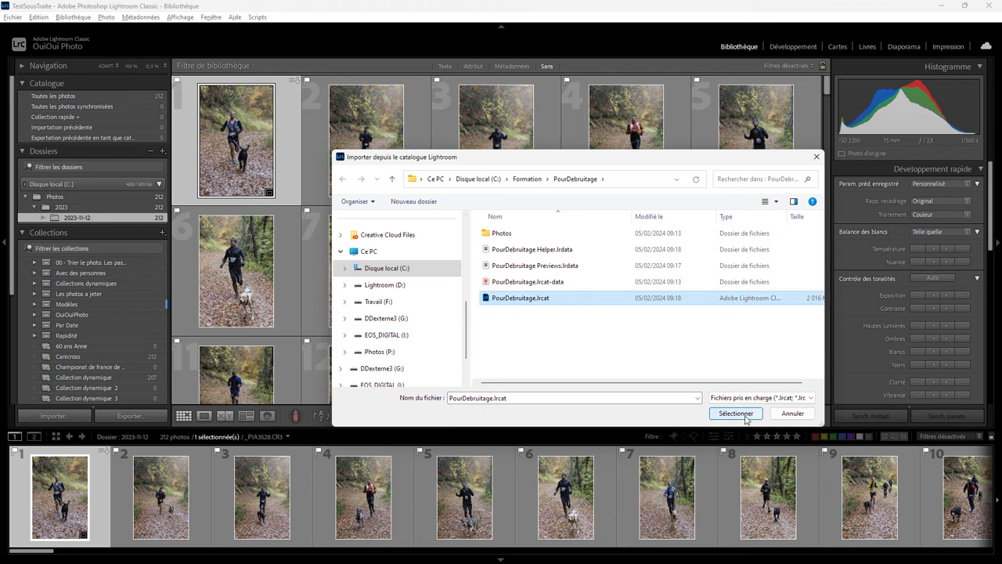
{"action": "left_click", "coordinate": [737, 414]}
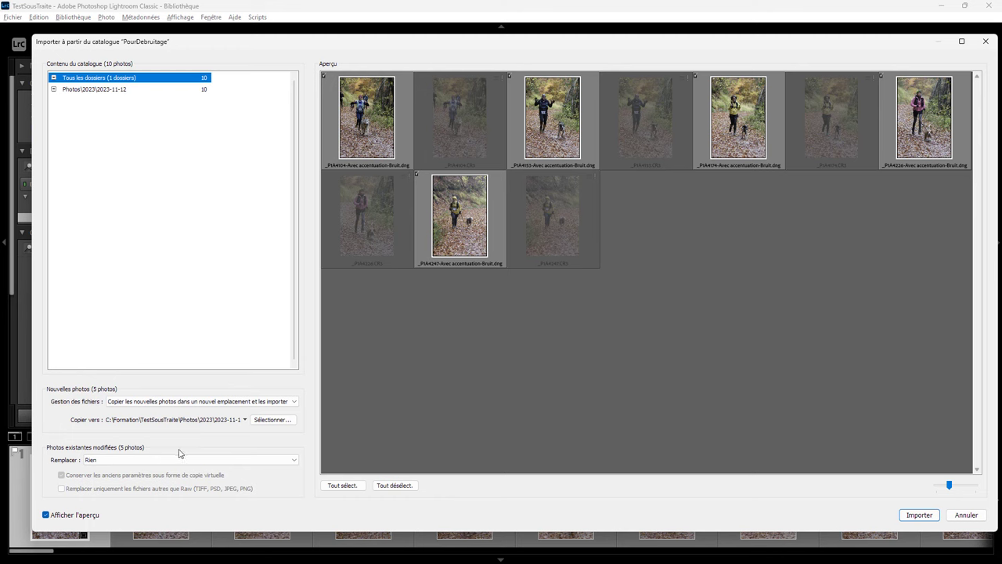
- Copy new photos, replace only metadata and develop settings, keep old settings as virtual copies, and import
{"action": "left_click", "coordinate": [150, 406]}
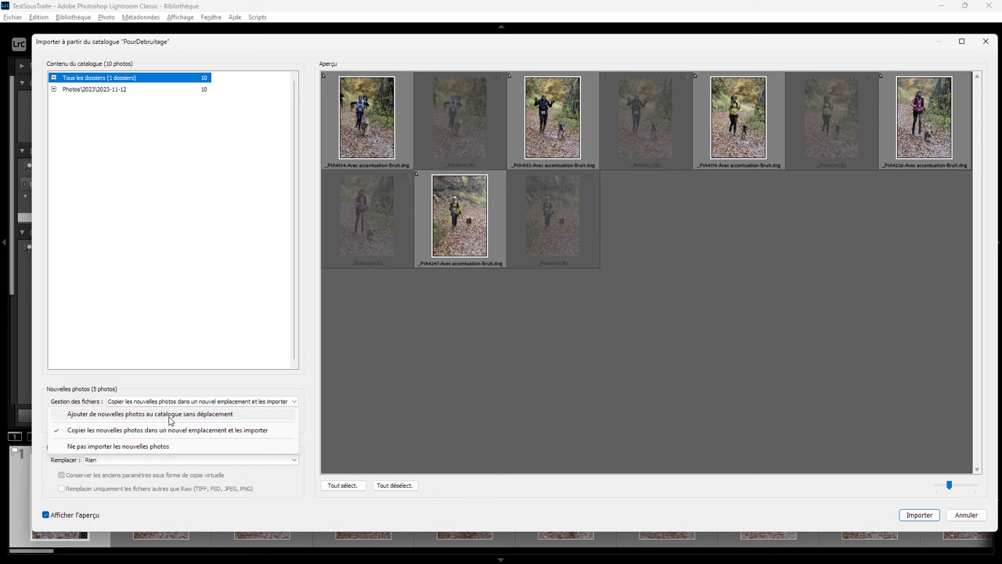
{"action": "left_click", "coordinate": [176, 430]}
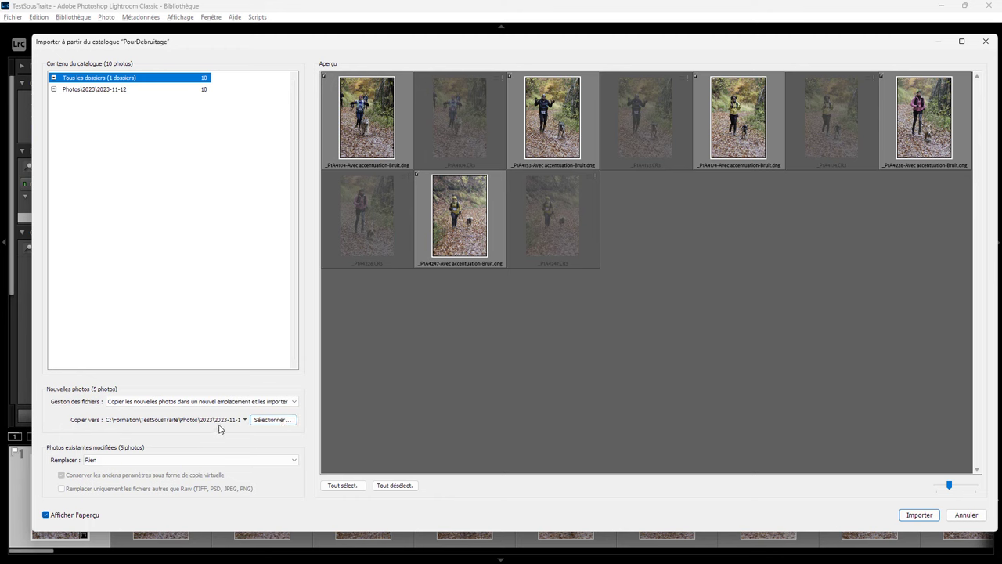
{"action": "left_click", "coordinate": [114, 463]}
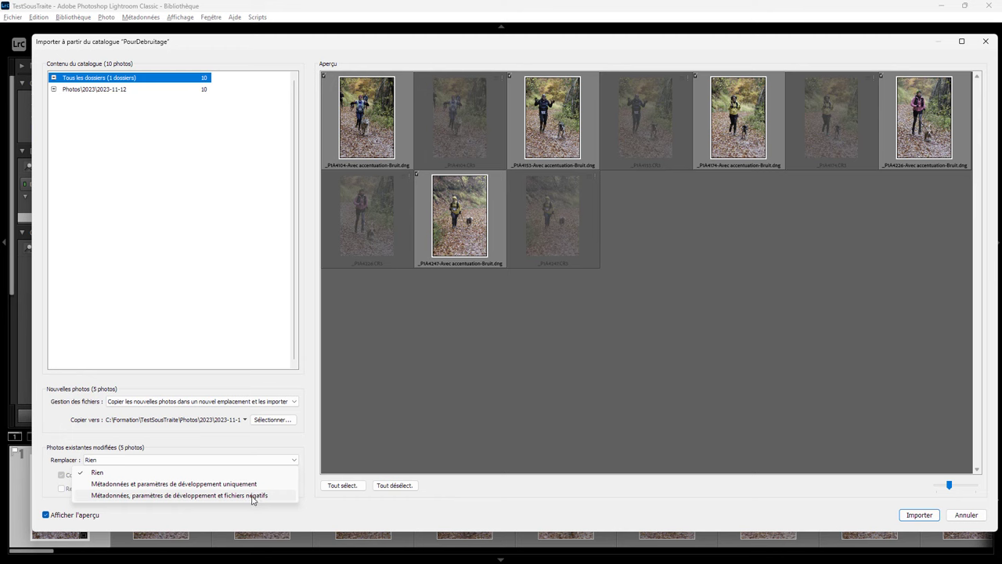
{"action": "left_click", "coordinate": [203, 485]}
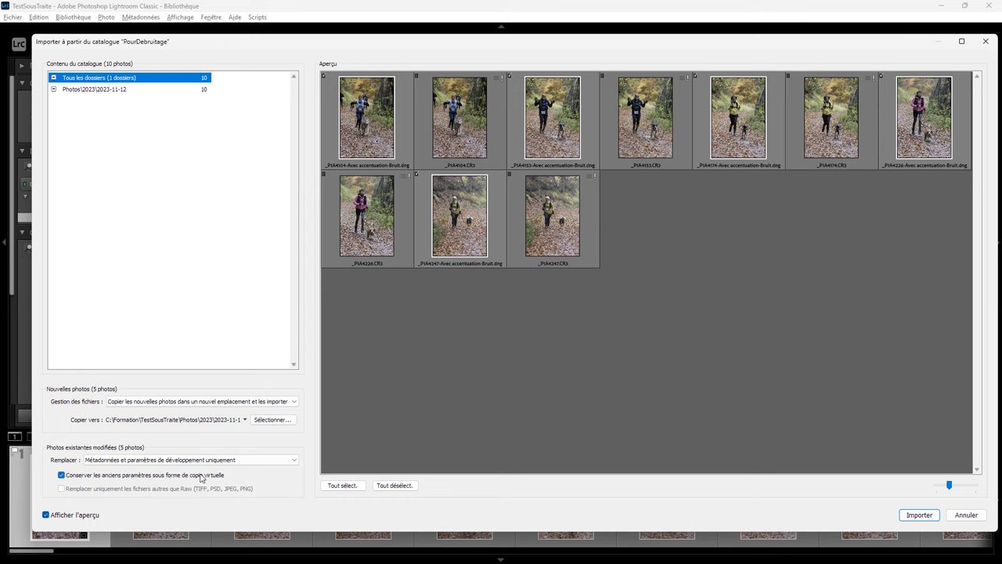
{"action": "left_click", "coordinate": [106, 476]}
{"action": "left_click", "coordinate": [106, 476]}
{"action": "left_click", "coordinate": [918, 517]}
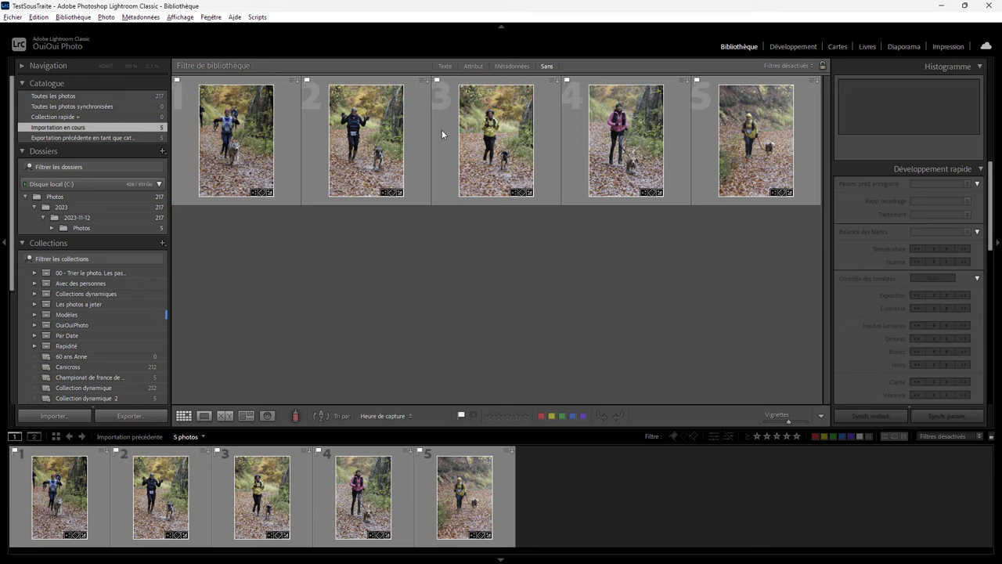
- Show the Photos subfolder under 2023-11-12 with the five denoised DNGs
{"action": "left_click", "coordinate": [79, 229]}
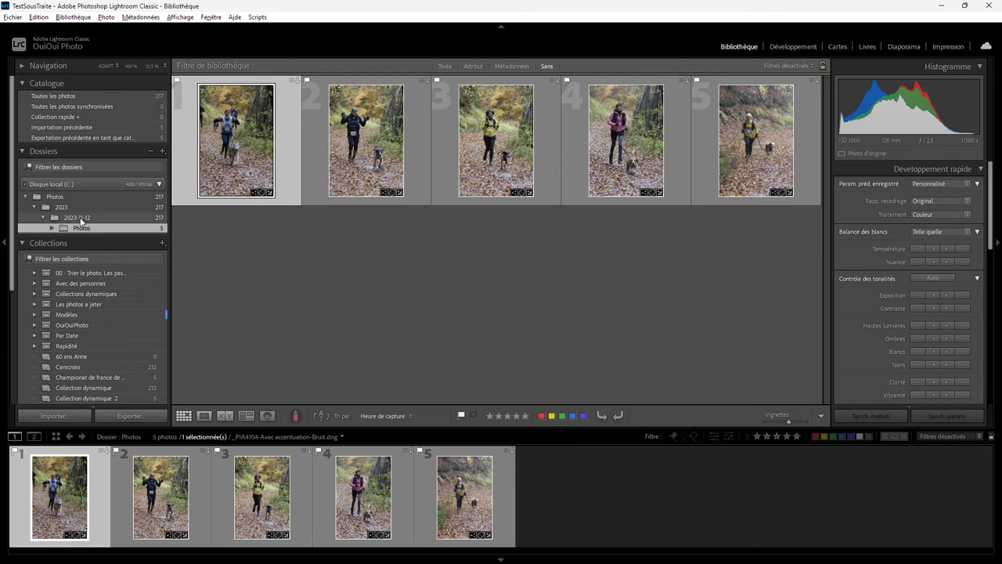
{"action": "left_click", "coordinate": [80, 217]}
{"action": "left_click", "coordinate": [85, 230]}
- View photo 3 alone, zoom to 100% on the runner's head, then fit it back
{"action": "double_click", "coordinate": [488, 130]}
{"action": "left_click", "coordinate": [488, 164]}
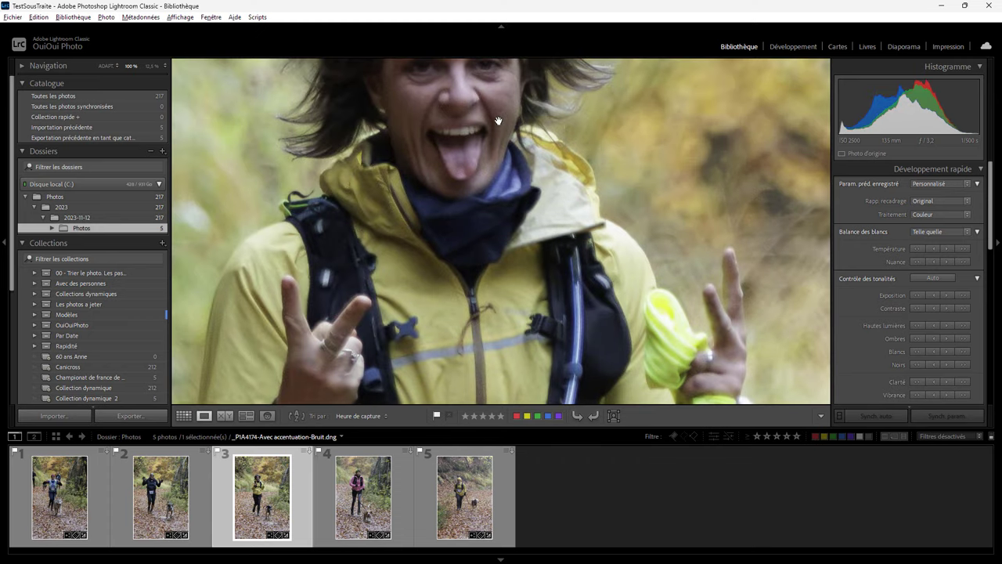
{"action": "mouse_move", "coordinate": [500, 115]}
{"action": "left_mouse_down"}
{"action": "mouse_move", "coordinate": [558, 216]}
{"action": "mouse_move", "coordinate": [628, 235]}
{"action": "left_mouse_up"}
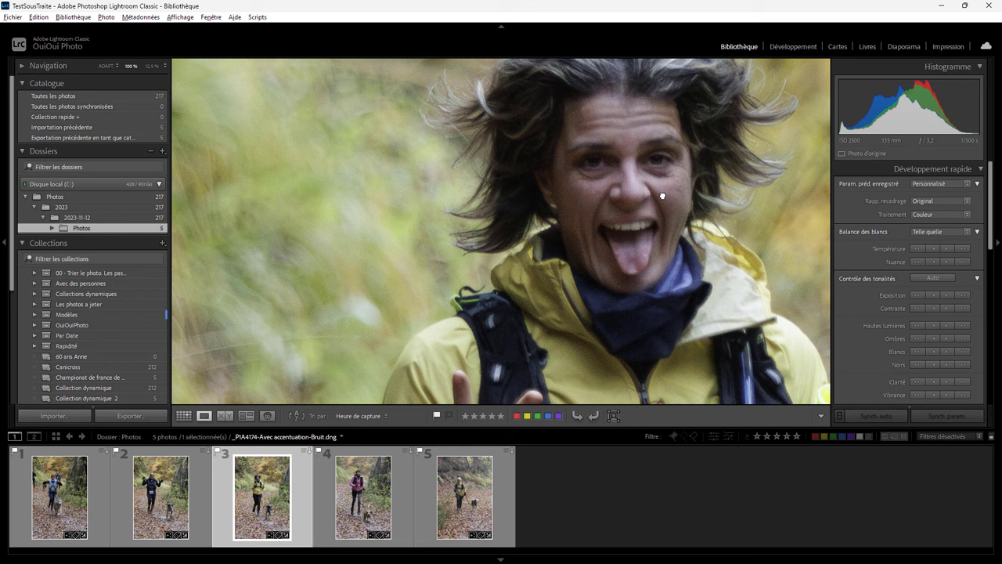
{"action": "left_click", "coordinate": [642, 276]}
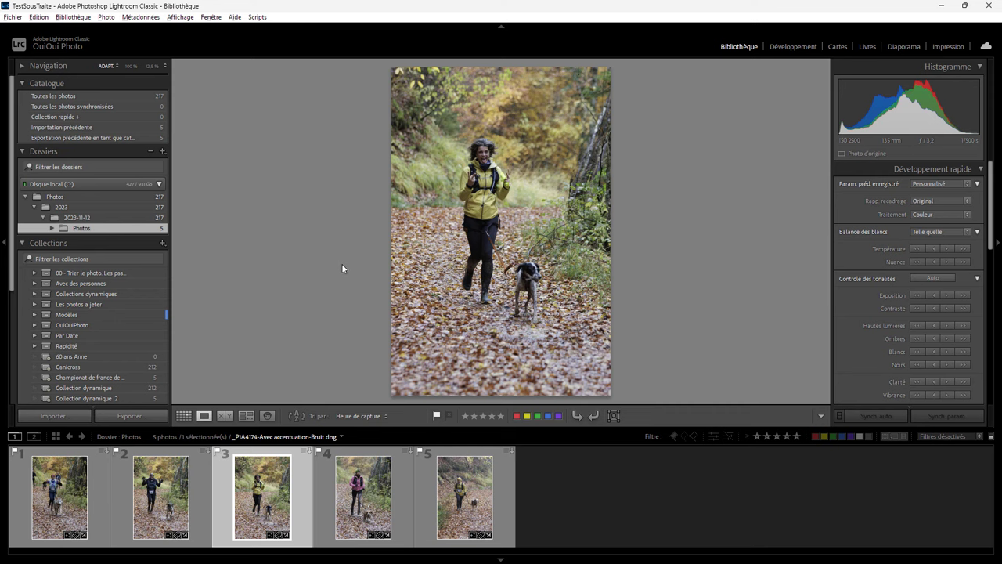
- Open Edition > Paramètres du catalogue to see the TestSousTraite metadata options
{"action": "left_click", "coordinate": [37, 16]}
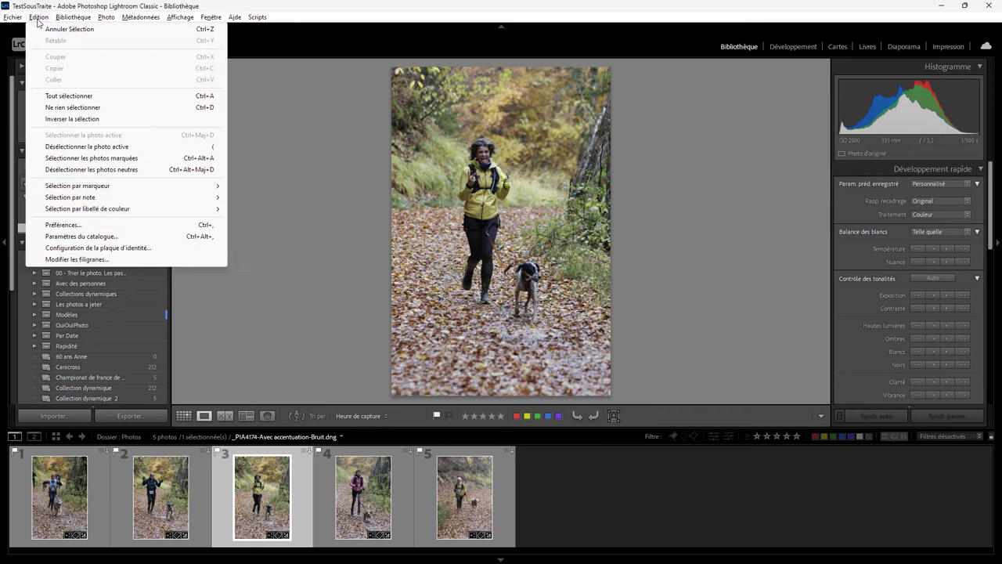
{"action": "left_click", "coordinate": [89, 235]}
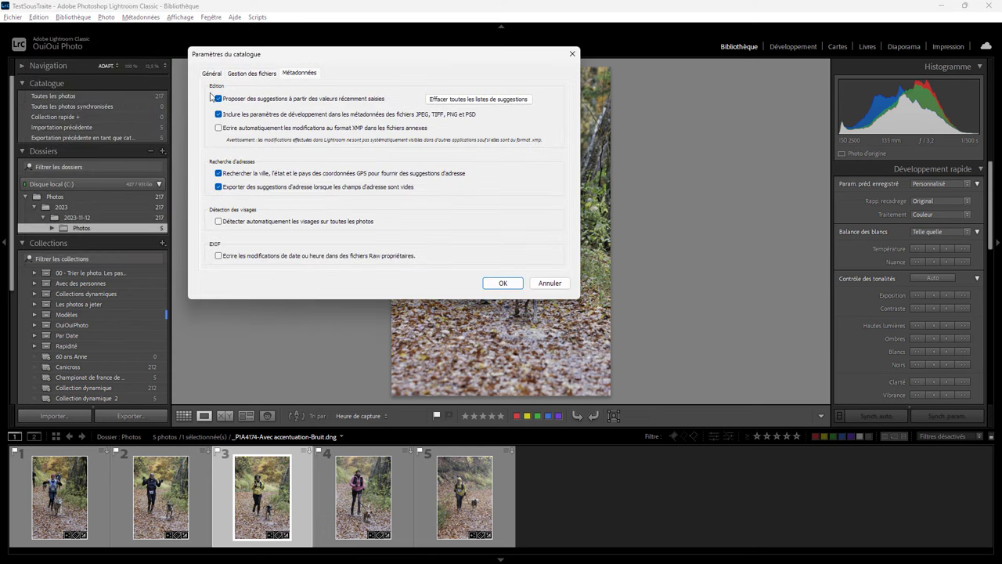